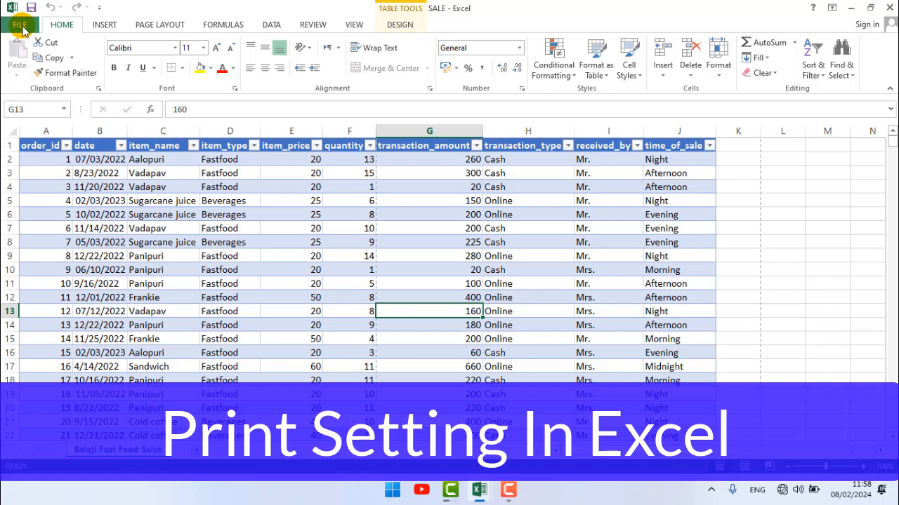
pyautogui.click(25, 29)
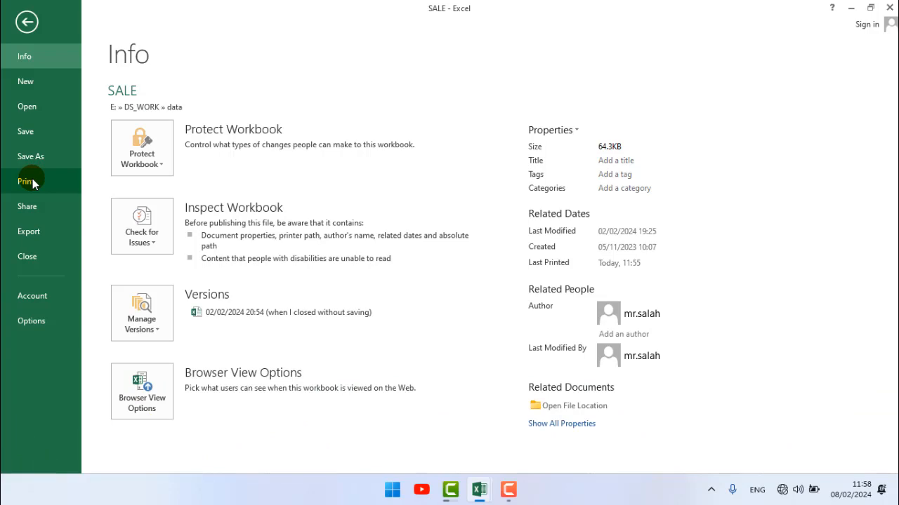
pyautogui.press('Escape')
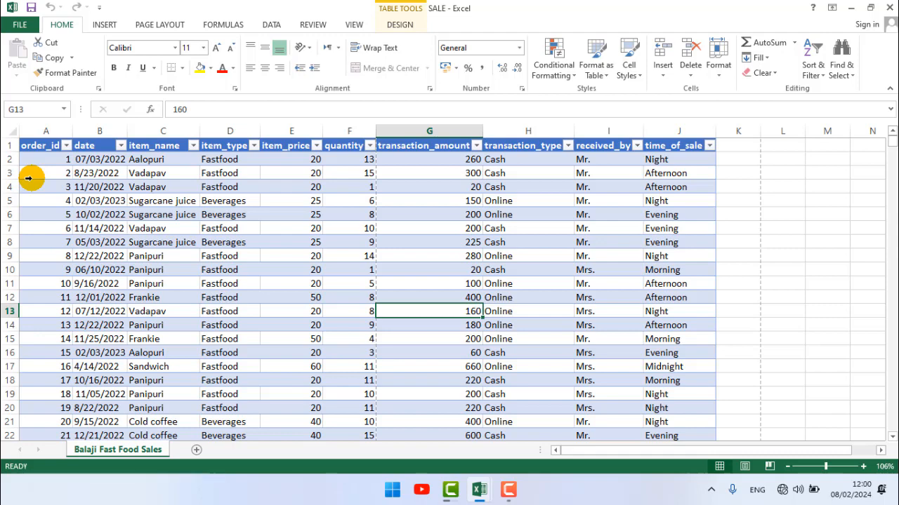
# Go through the sales table's column headers one by one, from order_id to time_of_sale.
pyautogui.click(26, 145)
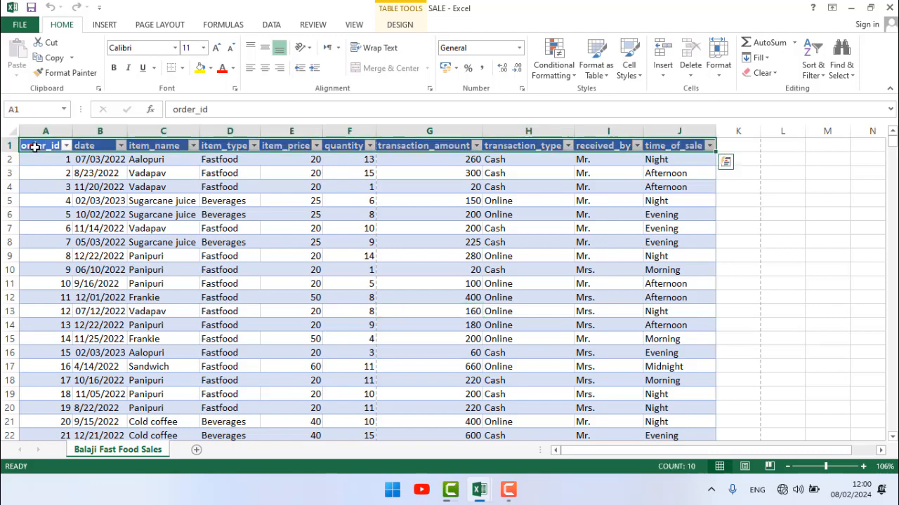
pyautogui.click(89, 146)
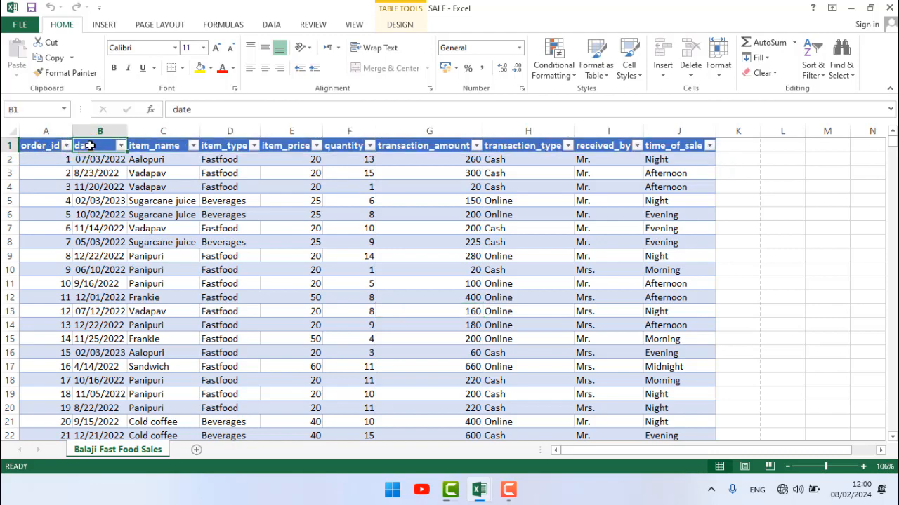
pyautogui.click(158, 145)
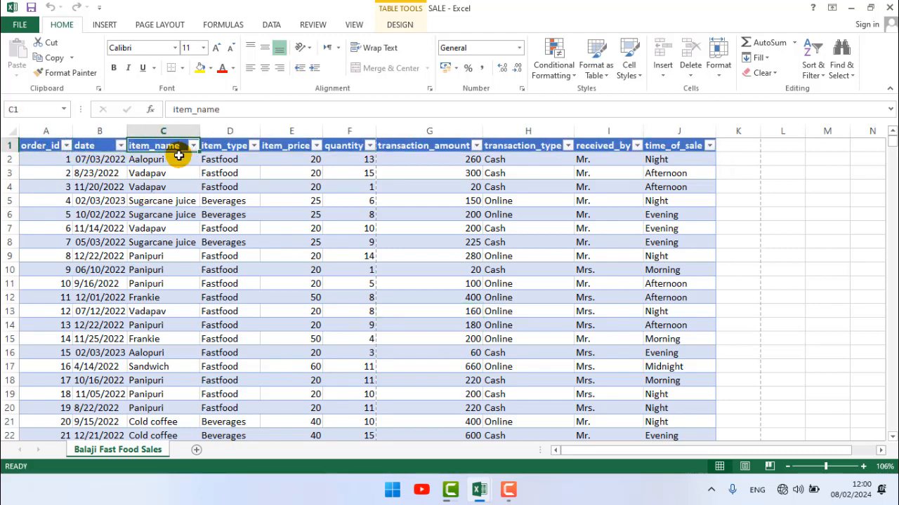
pyautogui.click(225, 146)
pyautogui.click(295, 145)
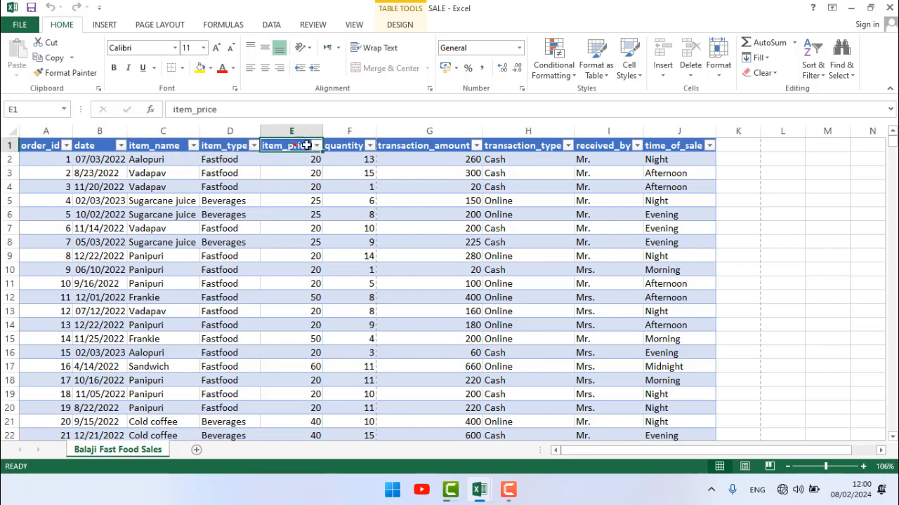
pyautogui.click(344, 147)
pyautogui.click(414, 147)
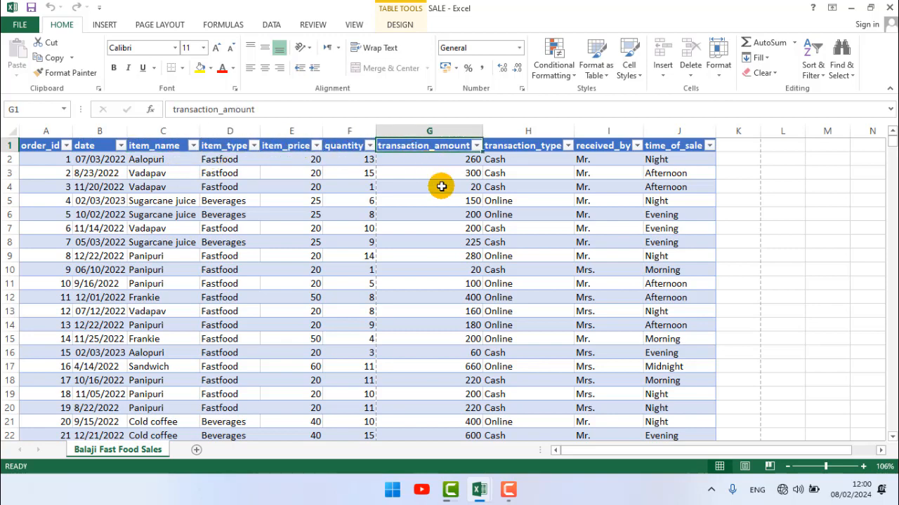
pyautogui.click(532, 145)
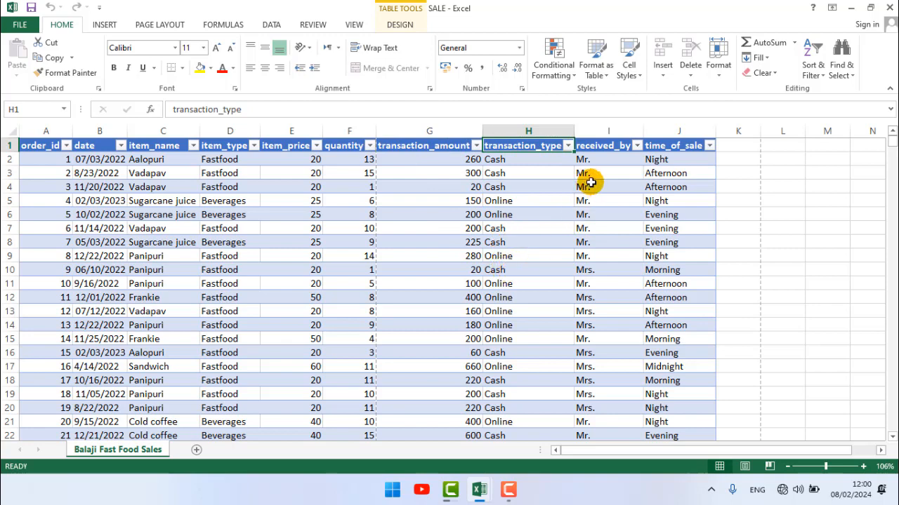
pyautogui.click(603, 148)
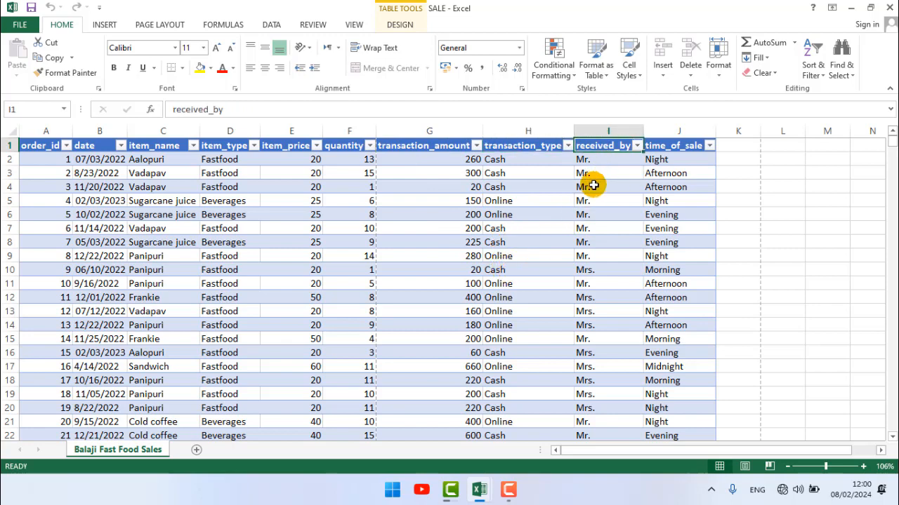
pyautogui.click(667, 148)
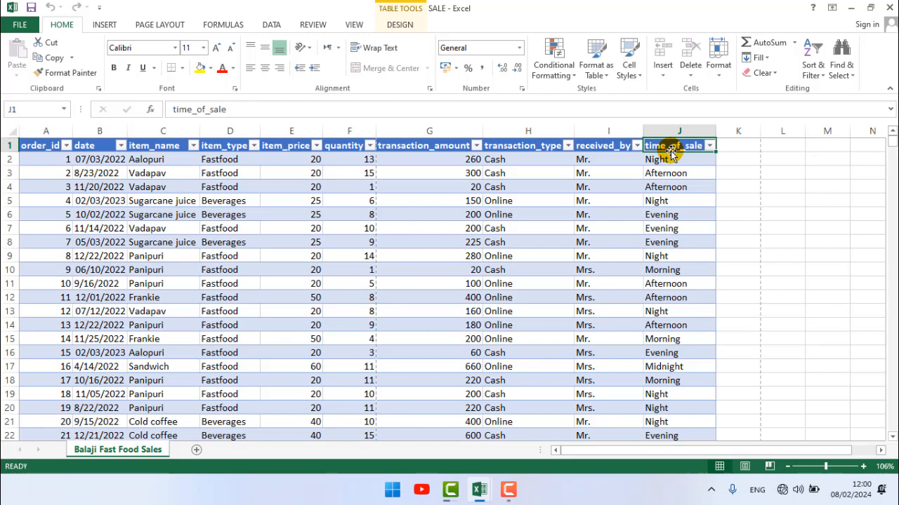
# Preview the sheet for printing and enlarge the first page to check which table columns fit on it.
pyautogui.click(26, 26)
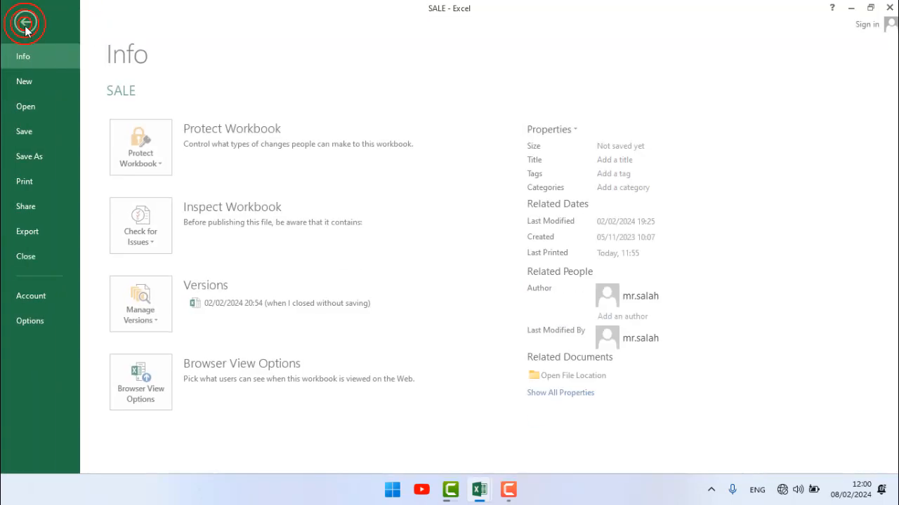
pyautogui.click(24, 182)
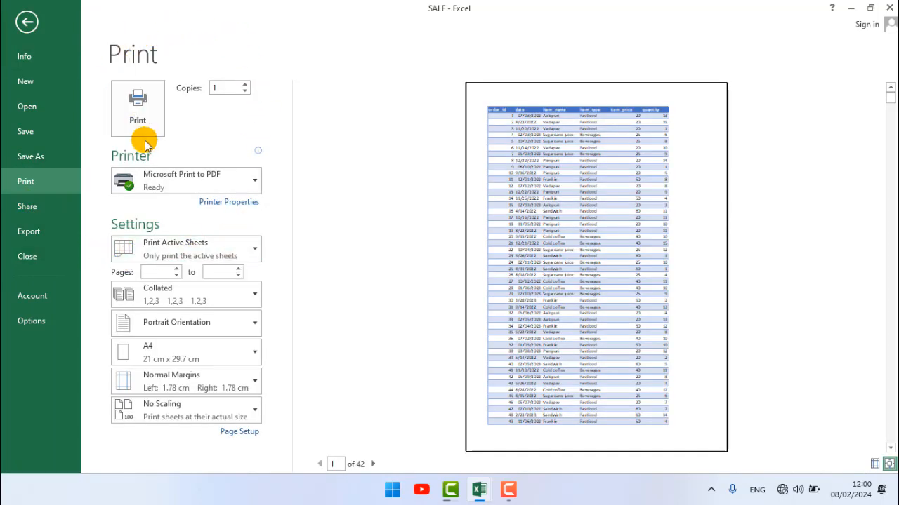
pyautogui.hotkey('ctrl', 'shift', 'd')
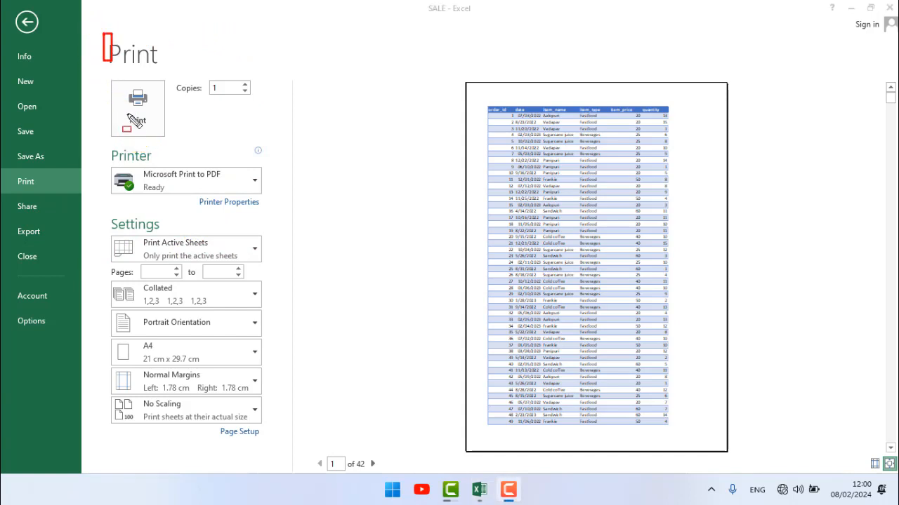
pyautogui.moveTo(103, 33); pyautogui.dragTo(277, 441)
pyautogui.moveTo(448, 68)
pyautogui.mouseDown()
pyautogui.moveTo(604, 429)
pyautogui.moveTo(787, 465)
pyautogui.moveTo(755, 457)
pyautogui.mouseUp()
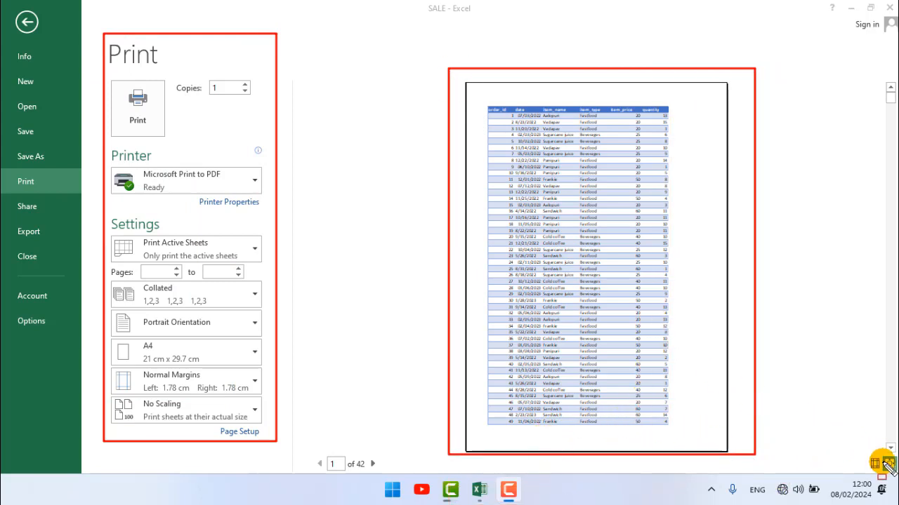
pyautogui.click(869, 460)
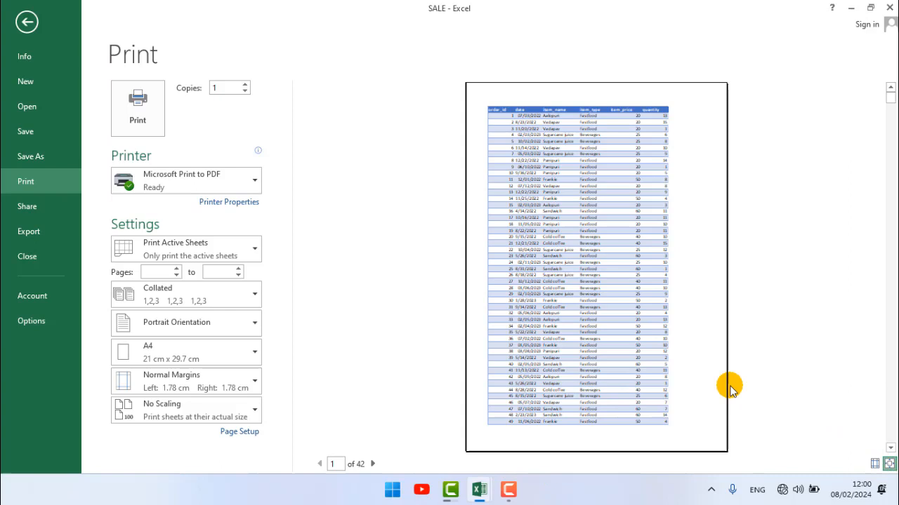
pyautogui.click(620, 276)
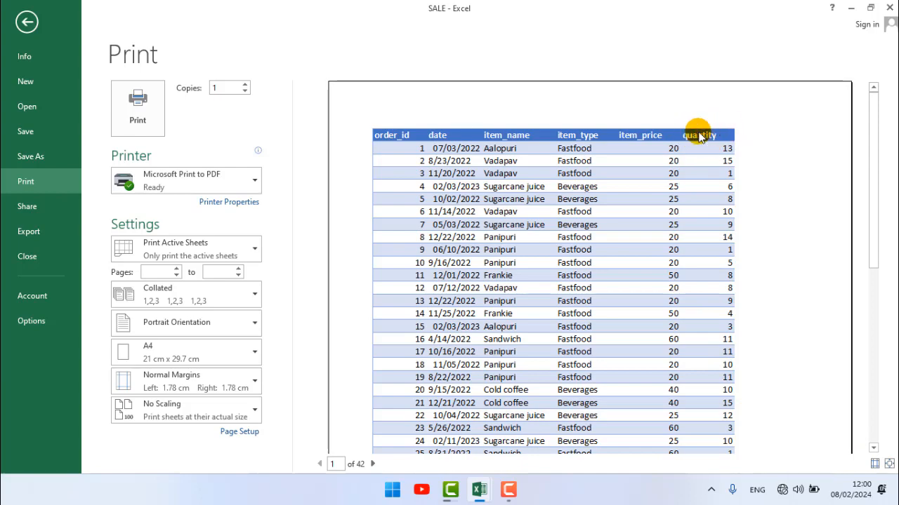
pyautogui.press('Escape')
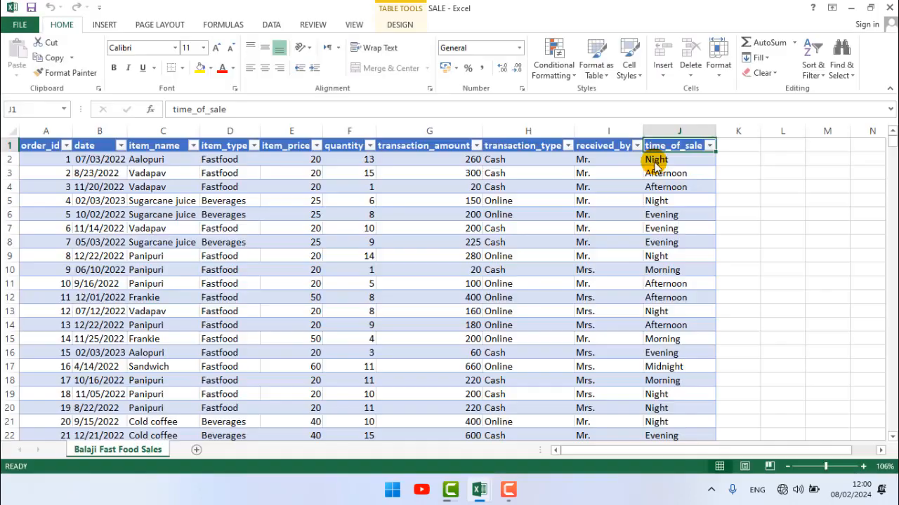
# Highlight the columns transaction_amount through time_of_sale in the sheet to compare them with the printed page, ending with cell G12 selected.
pyautogui.moveTo(393, 145); pyautogui.dragTo(608, 146)
pyautogui.moveTo(419, 125); pyautogui.dragTo(691, 127)
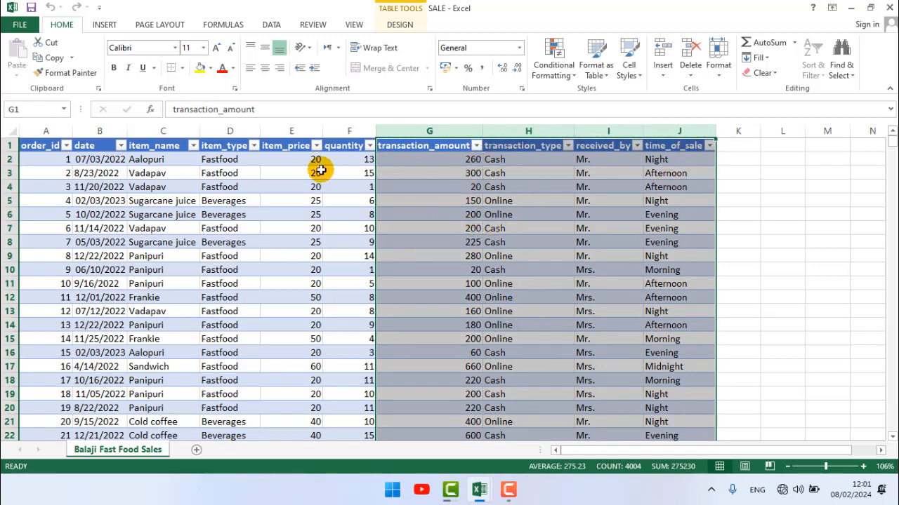
pyautogui.moveTo(31, 143); pyautogui.dragTo(451, 329)
pyautogui.click(460, 298)
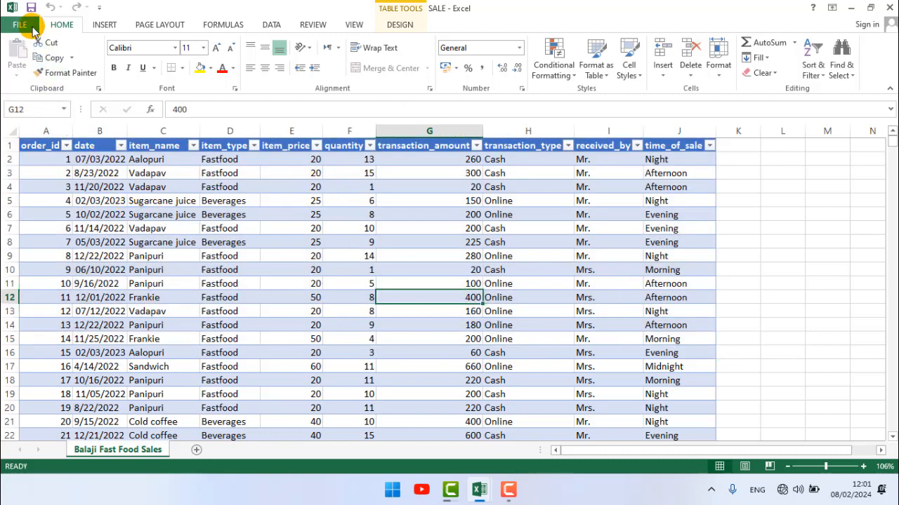
# Set the print orientation to landscape and check in the preview how far the columns reach on the page.
pyautogui.click(32, 26)
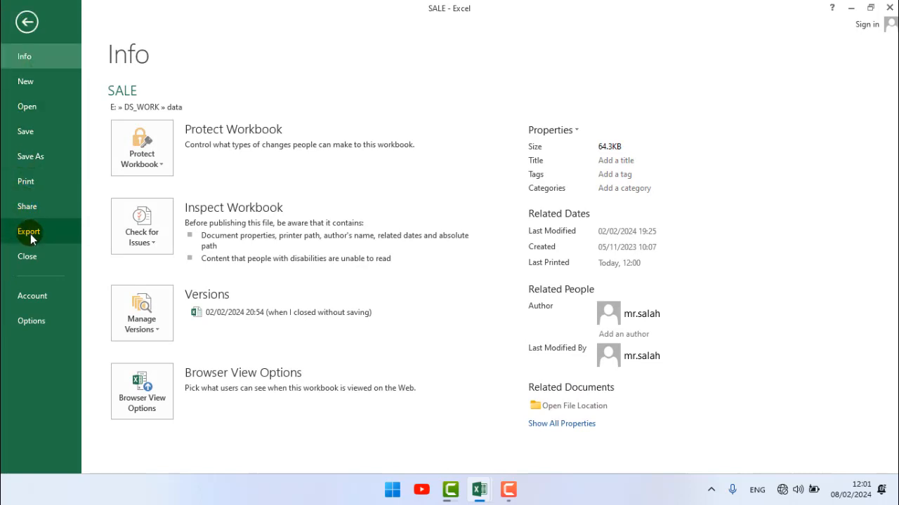
pyautogui.click(38, 186)
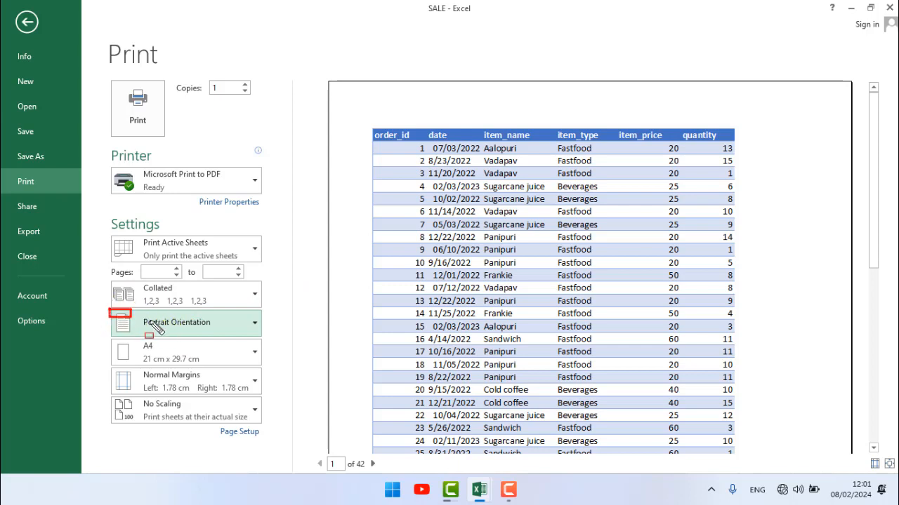
pyautogui.moveTo(110, 311); pyautogui.dragTo(275, 340)
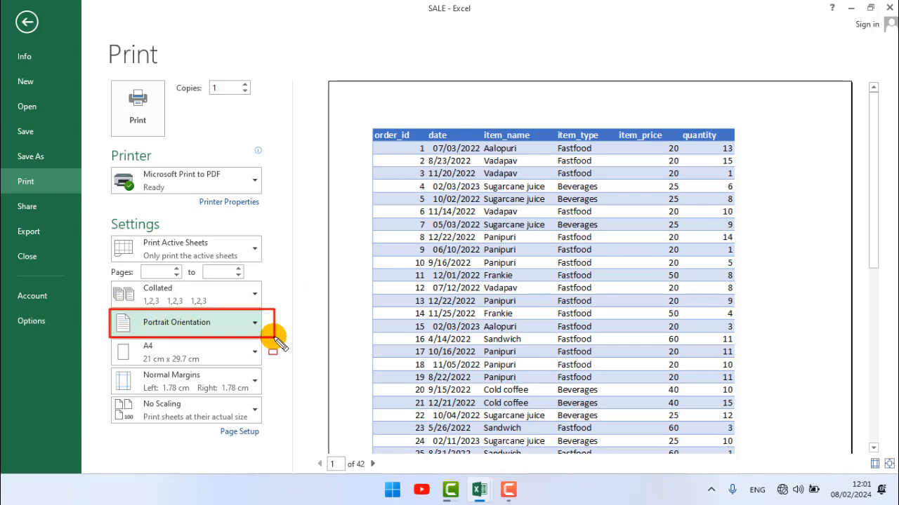
pyautogui.click(211, 322)
pyautogui.click(187, 384)
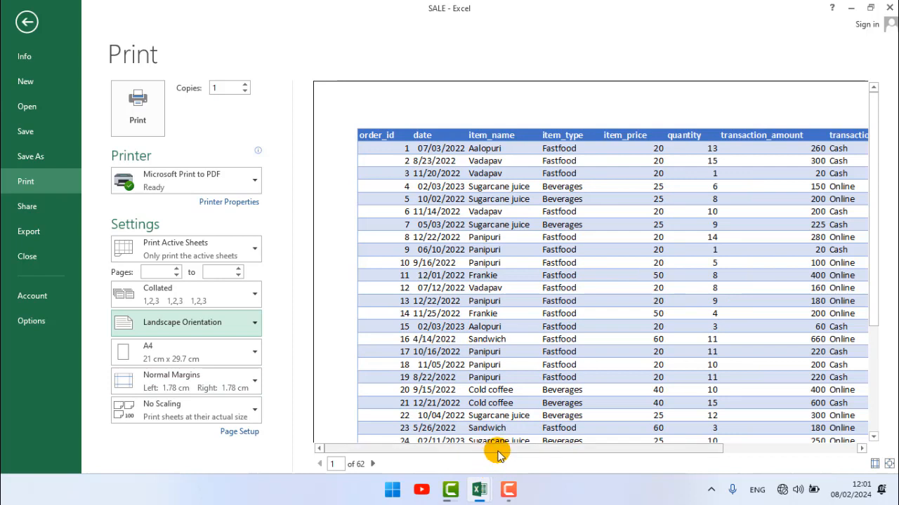
pyautogui.moveTo(532, 448); pyautogui.dragTo(669, 447)
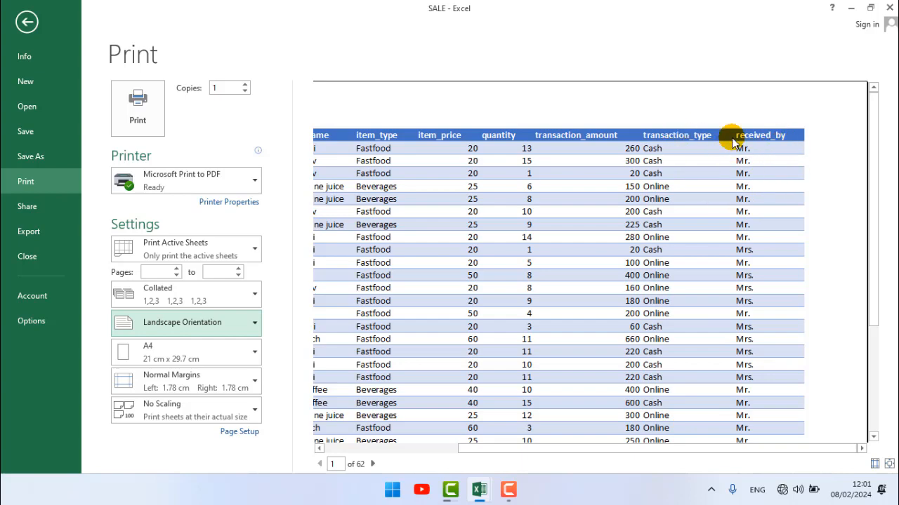
pyautogui.press('Escape')
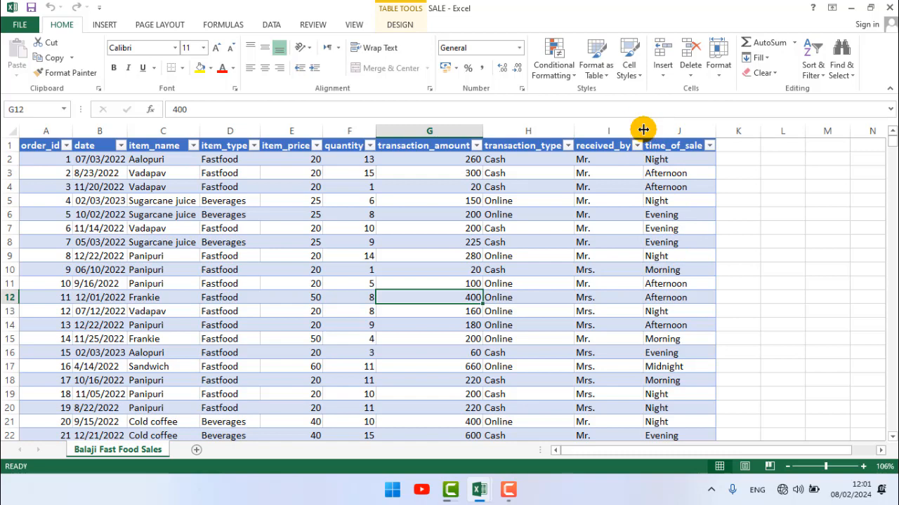
# Set the sheet's print scale to 90% and inspect the page break beside the time_of_sale column.
pyautogui.click(158, 25)
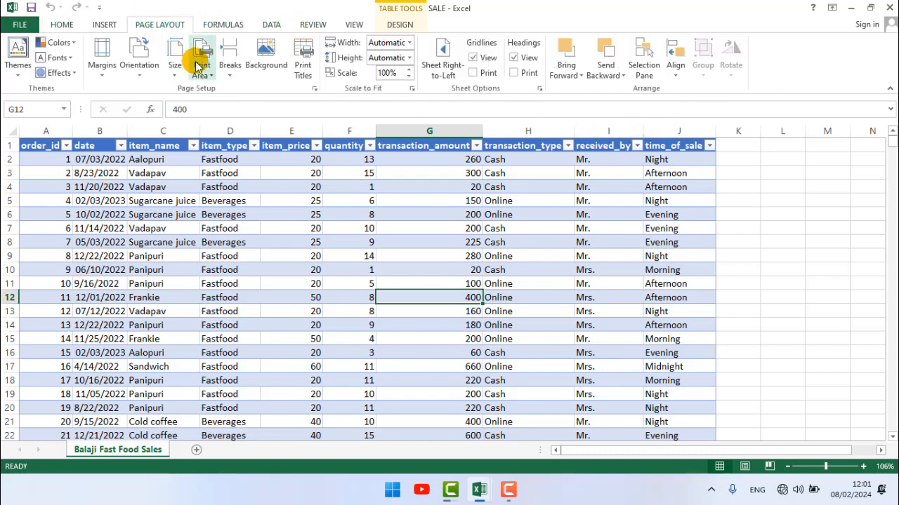
pyautogui.click(407, 75)
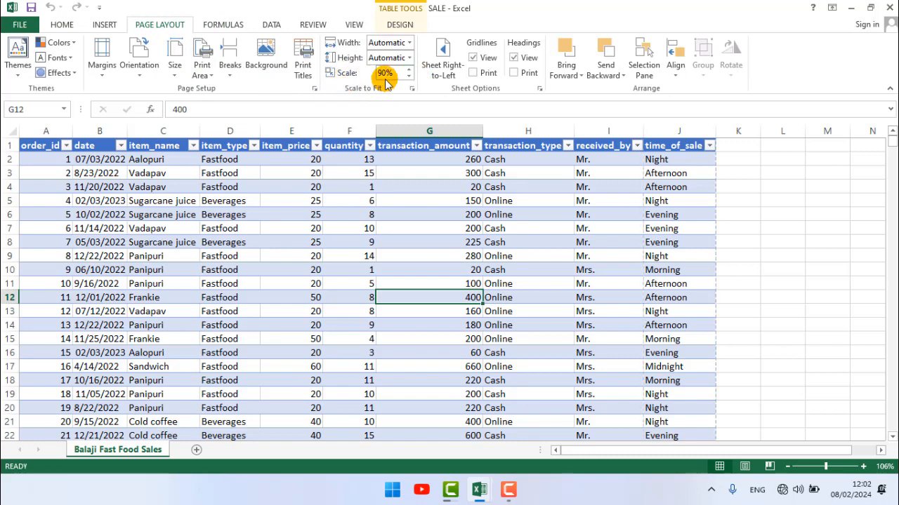
pyautogui.scroll(-1, 742, 211)
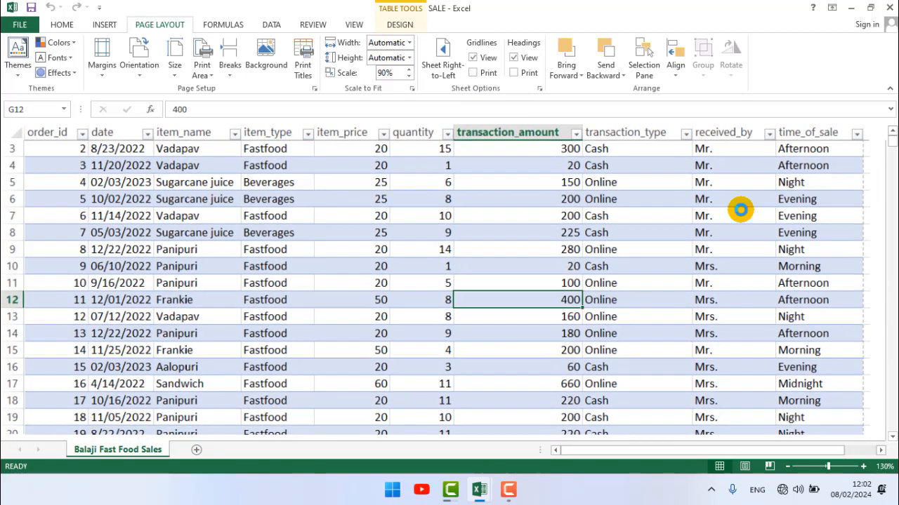
pyautogui.keyDown('ctrl'); pyautogui.scroll(4, 723, 267); pyautogui.keyUp('ctrl')
pyautogui.moveTo(636, 451); pyautogui.dragTo(770, 454)
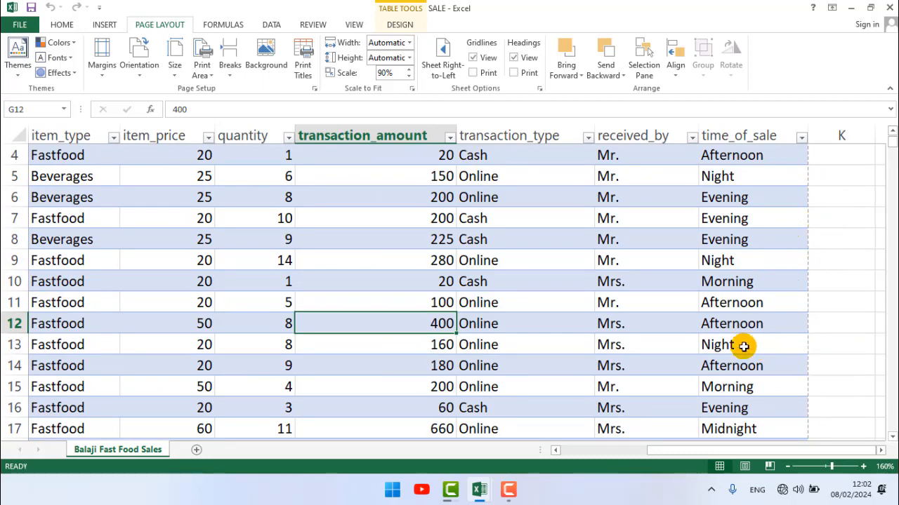
pyautogui.keyDown('ctrl'); pyautogui.scroll(-3, 591, 317); pyautogui.keyUp('ctrl')
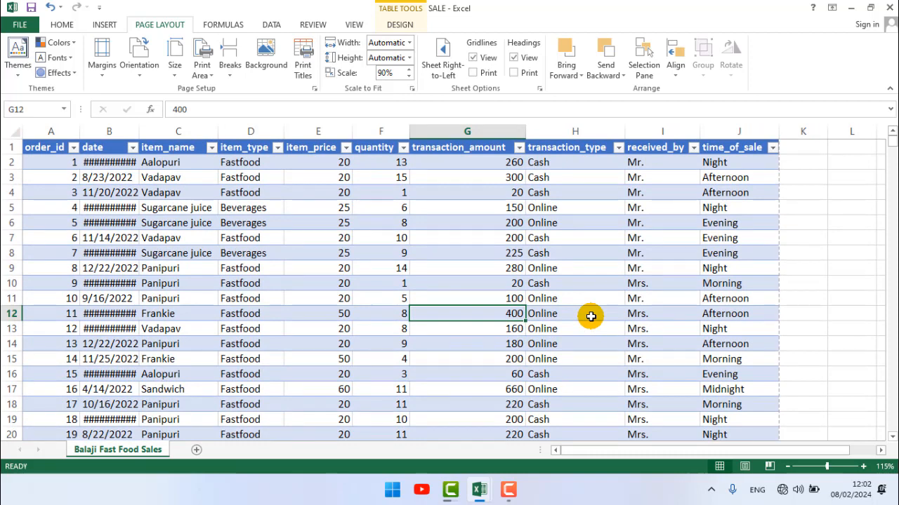
# Preview the scaled sheet for printing as a whole page to check that every column is included.
pyautogui.hotkey('ctrl', 'p')
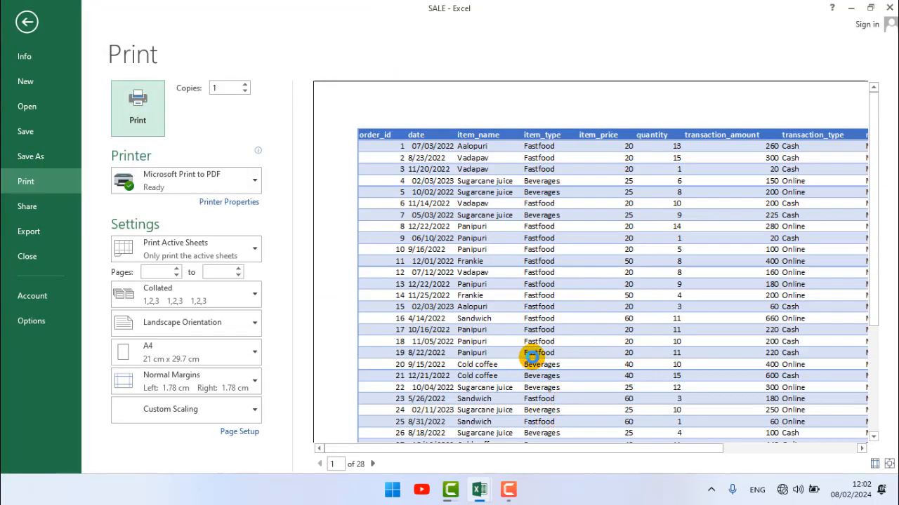
pyautogui.click(537, 357)
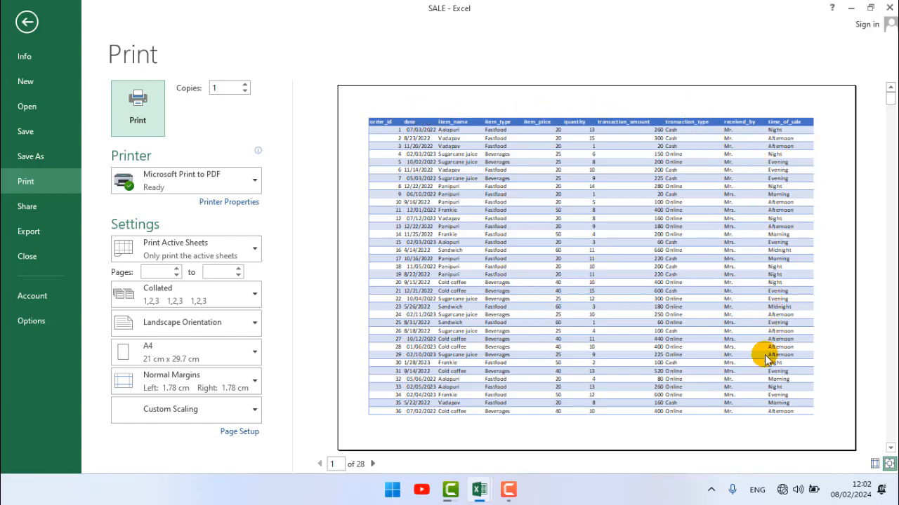
pyautogui.press('Escape')
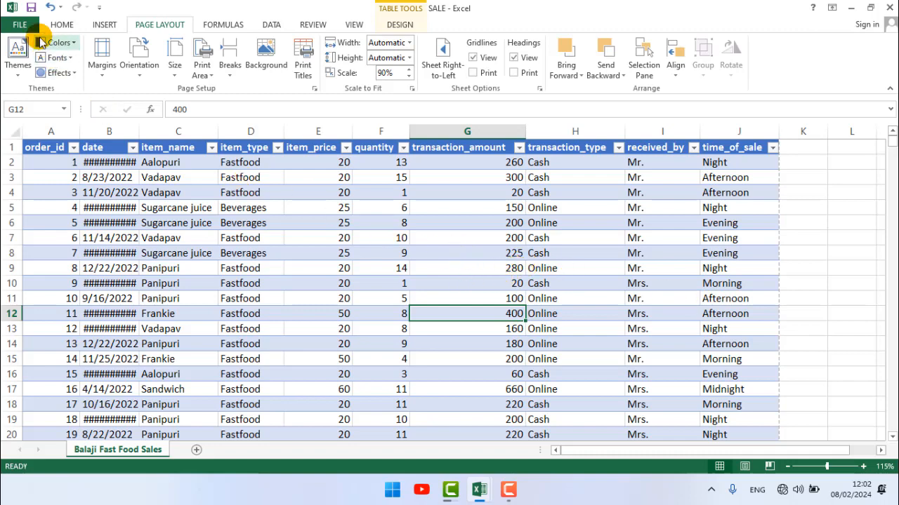
# Switch the sheet's print orientation back to portrait and check in the preview which columns fit on the page.
pyautogui.hotkey('ctrl', 'p')
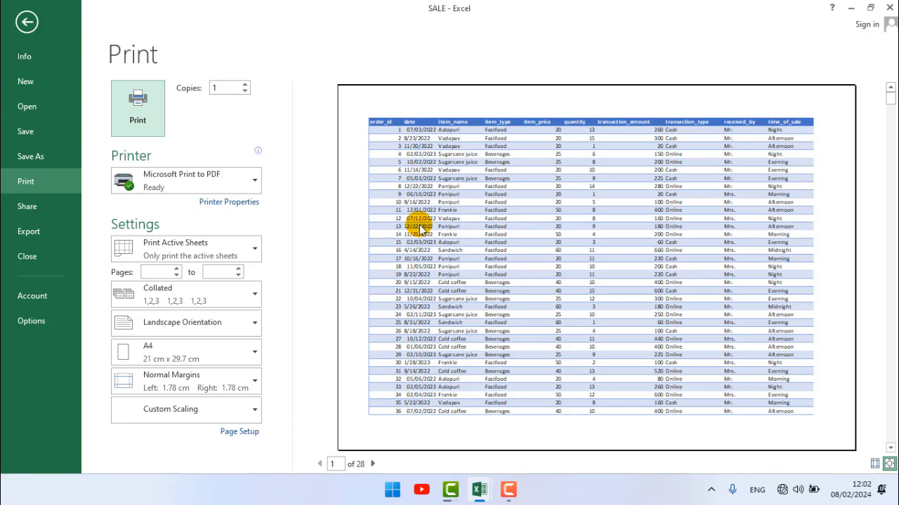
pyautogui.click(184, 328)
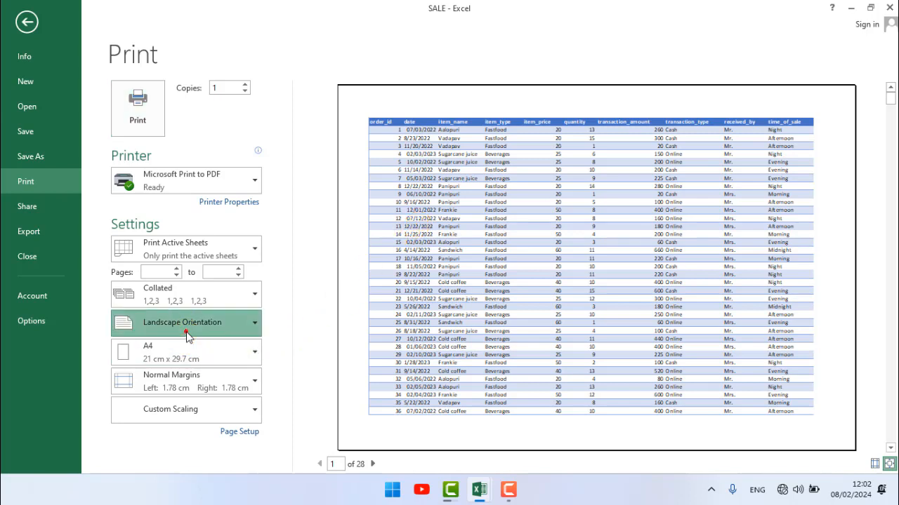
pyautogui.click(173, 349)
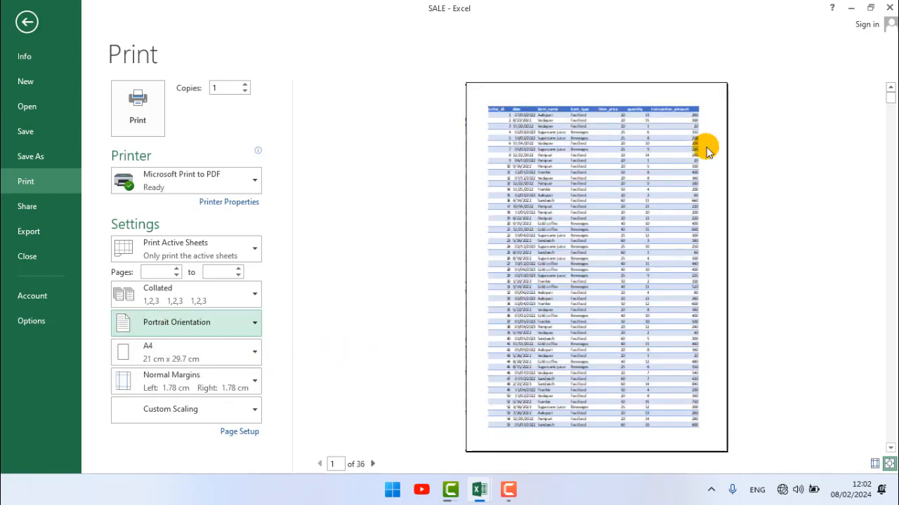
pyautogui.press('Escape')
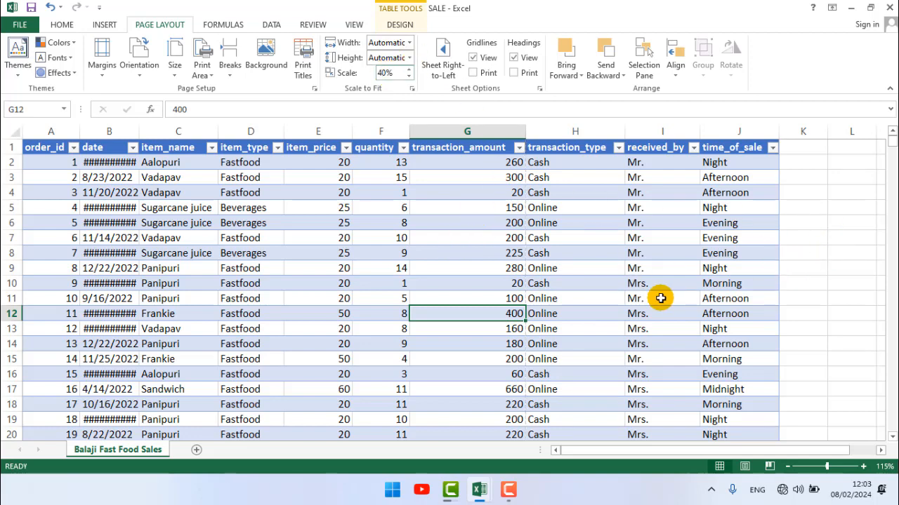
# Try a print scale of 40% and zoom into the print preview to judge the table's width and readability.
pyautogui.hotkey('ctrl', 'p')
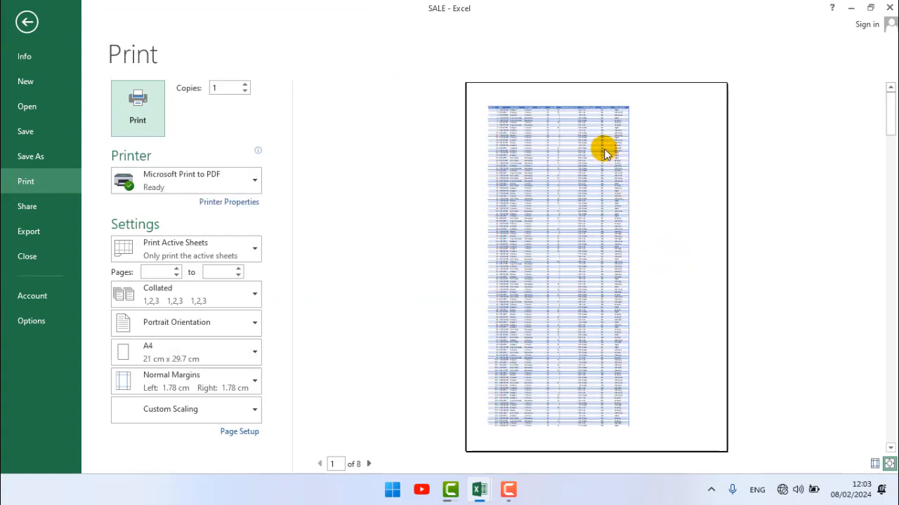
pyautogui.click(606, 123)
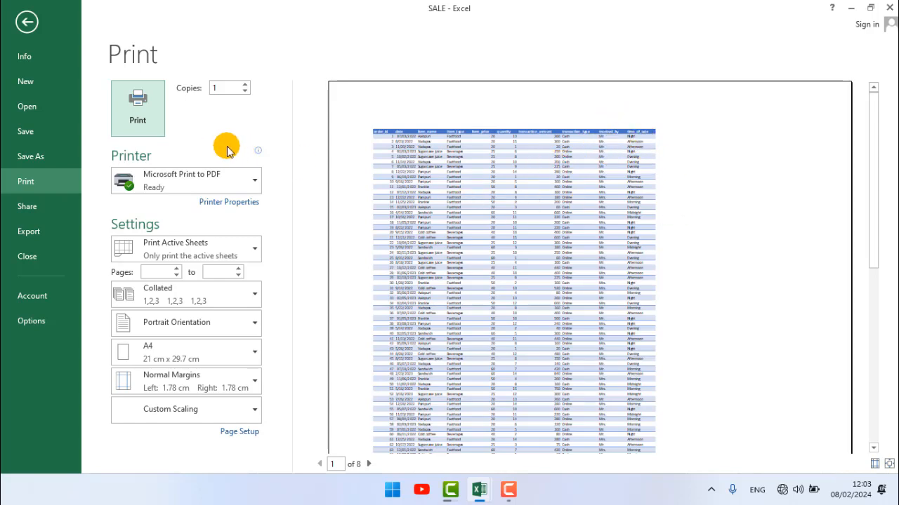
pyautogui.press('Escape')
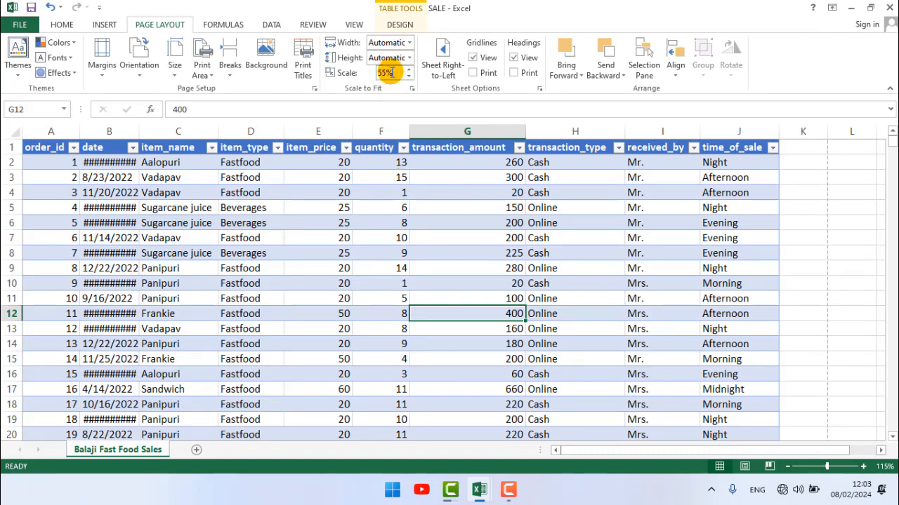
# Try a print scale of 55% and examine the previewed page down to its last rows.
pyautogui.hotkey('ctrl', 'p')
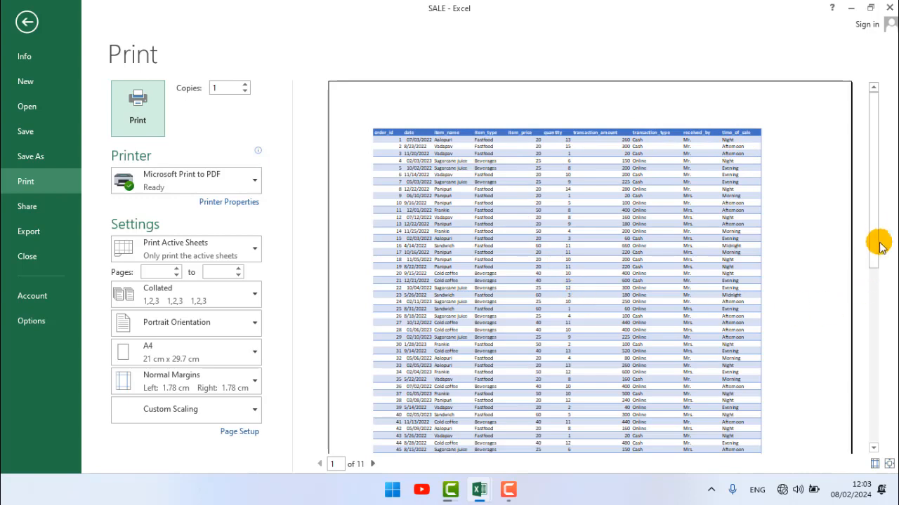
pyautogui.scroll(-1, 877, 235)
pyautogui.moveTo(880, 241); pyautogui.dragTo(880, 374)
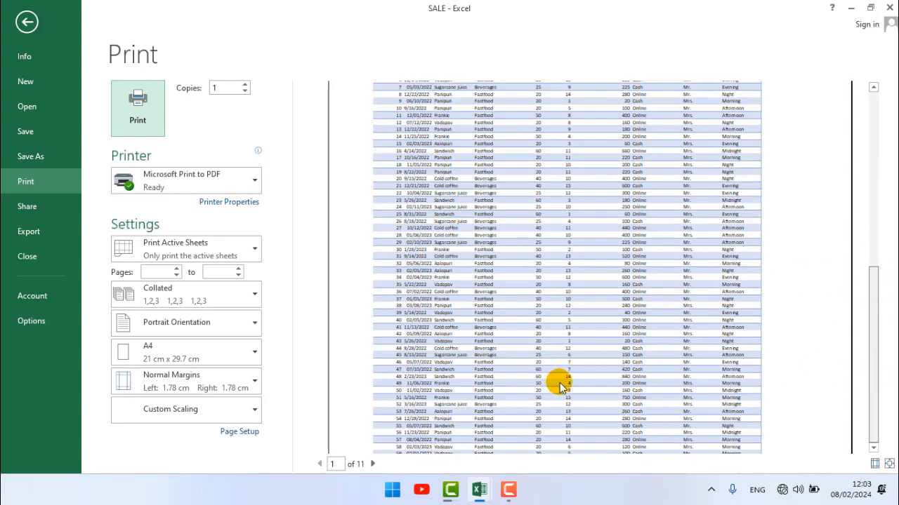
pyautogui.scroll(-5, 541, 264)
pyautogui.scroll(2, 549, 243)
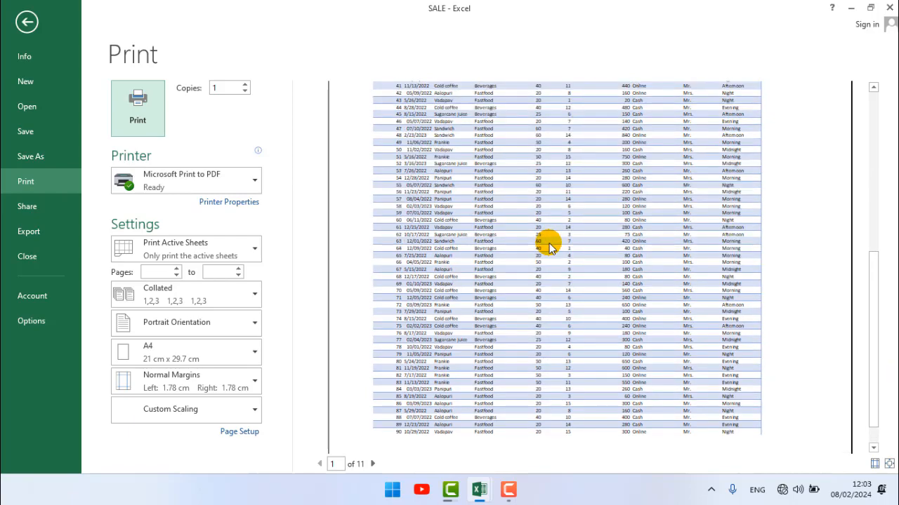
pyautogui.scroll(1, 549, 243)
pyautogui.scroll(1, 549, 243)
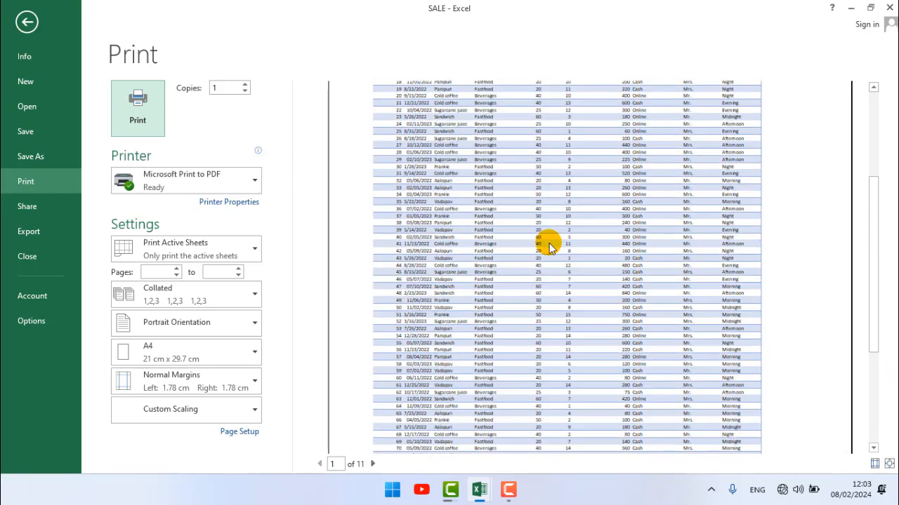
pyautogui.scroll(2, 549, 243)
pyautogui.press('Escape')
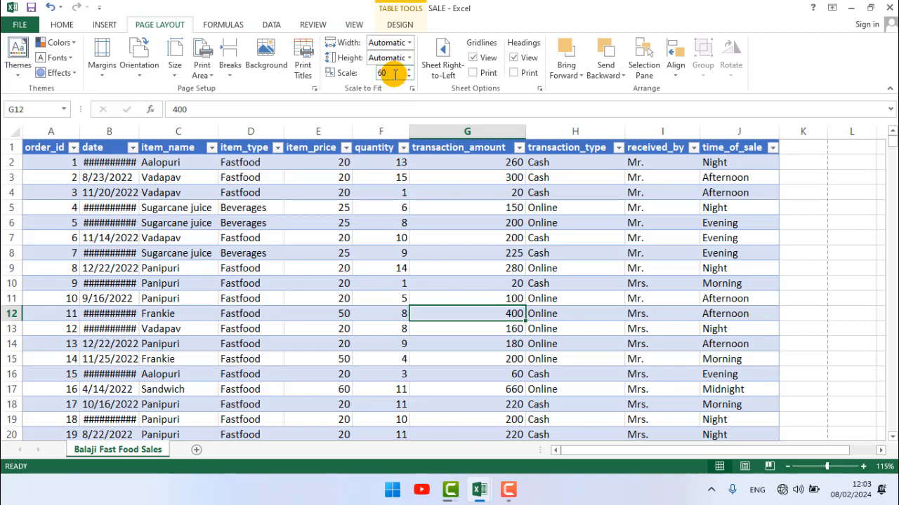
# Set the sheet's print scale to 60% and check the previewed page from the header to its last row.
pyautogui.hotkey('ctrl', 'p')
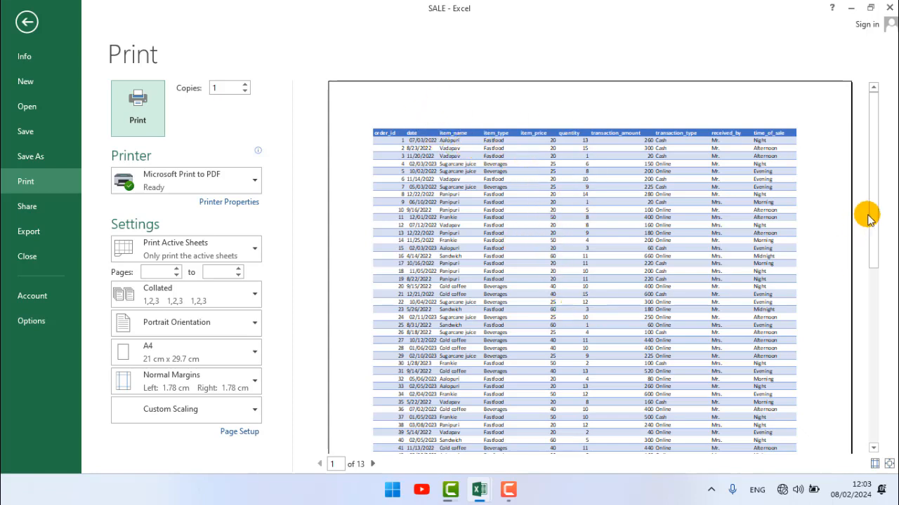
pyautogui.scroll(-1, 874, 212)
pyautogui.moveTo(879, 212); pyautogui.dragTo(869, 351)
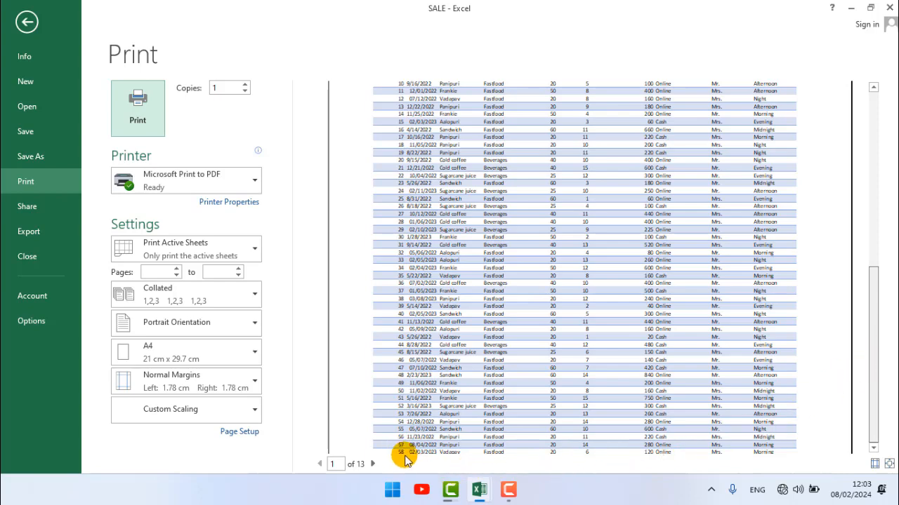
pyautogui.scroll(-3, 405, 460)
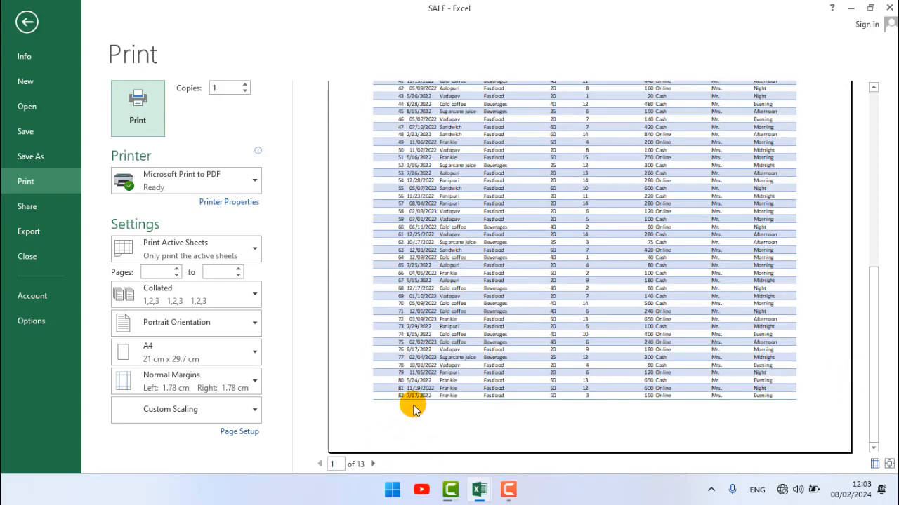
pyautogui.press('Escape')
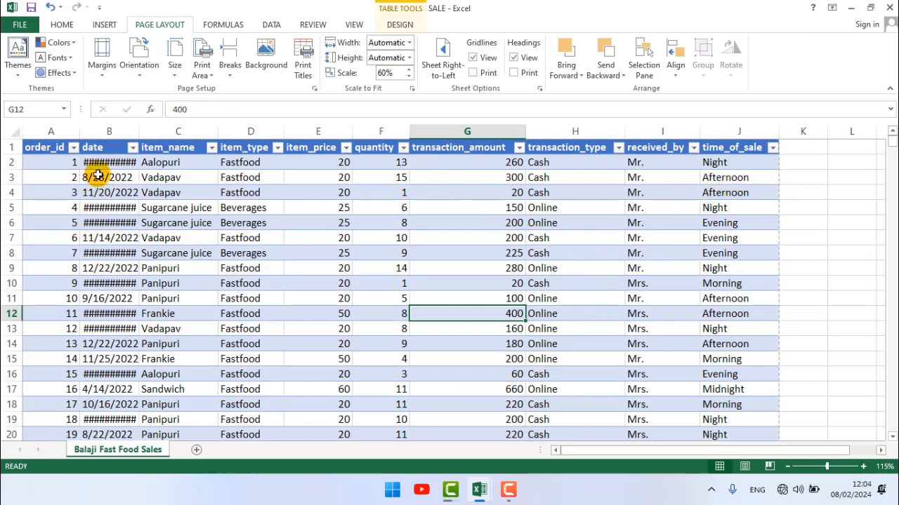
# Widen the date column so its full dates are displayed, and select cell K6 outside the table.
pyautogui.doubleClick(137, 134)
pyautogui.moveTo(141, 134); pyautogui.dragTo(150, 134)
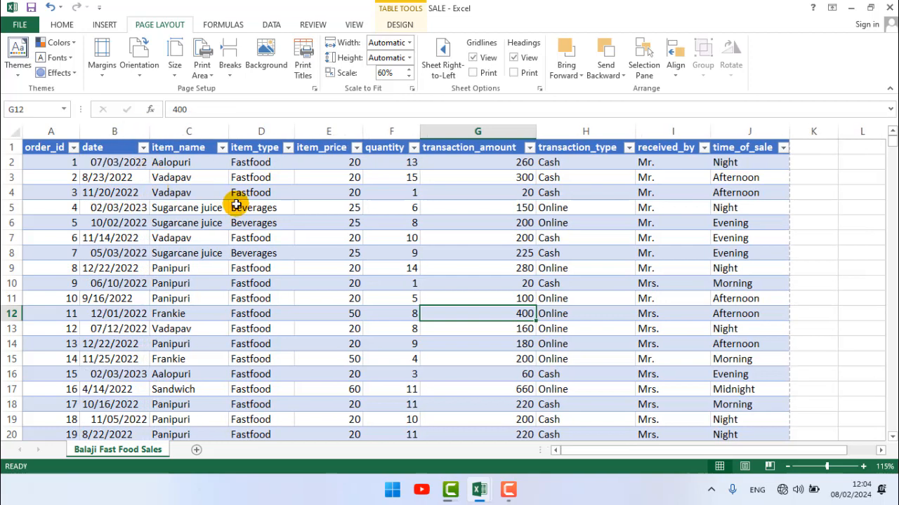
pyautogui.click(794, 223)
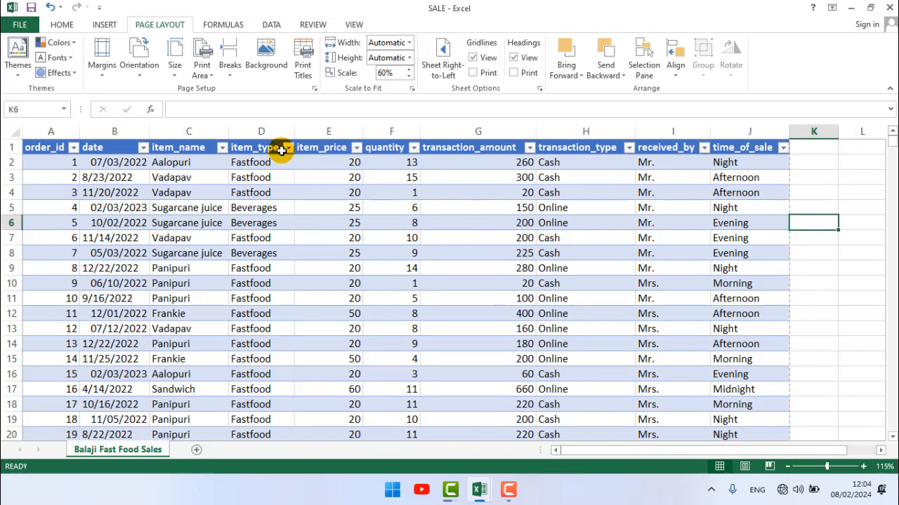
# Open the print settings and preview for the sheet with the widened date column.
pyautogui.click(61, 25)
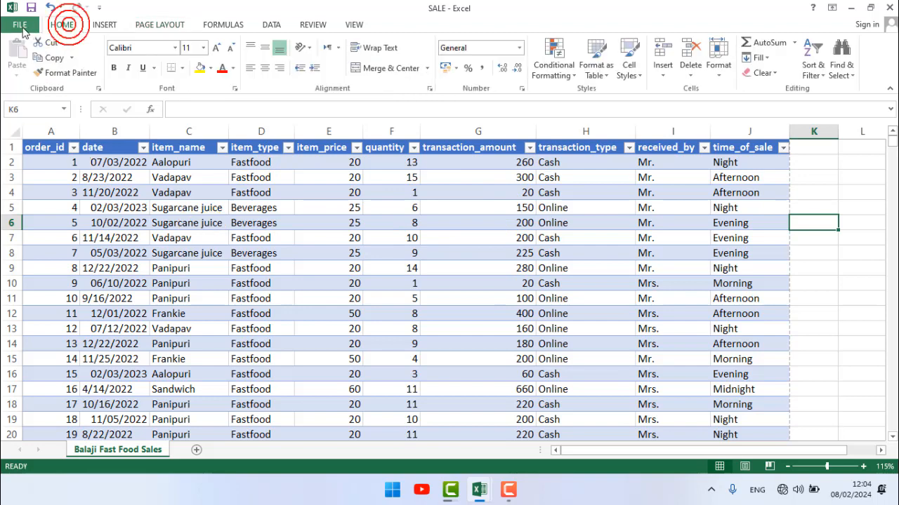
pyautogui.click(21, 25)
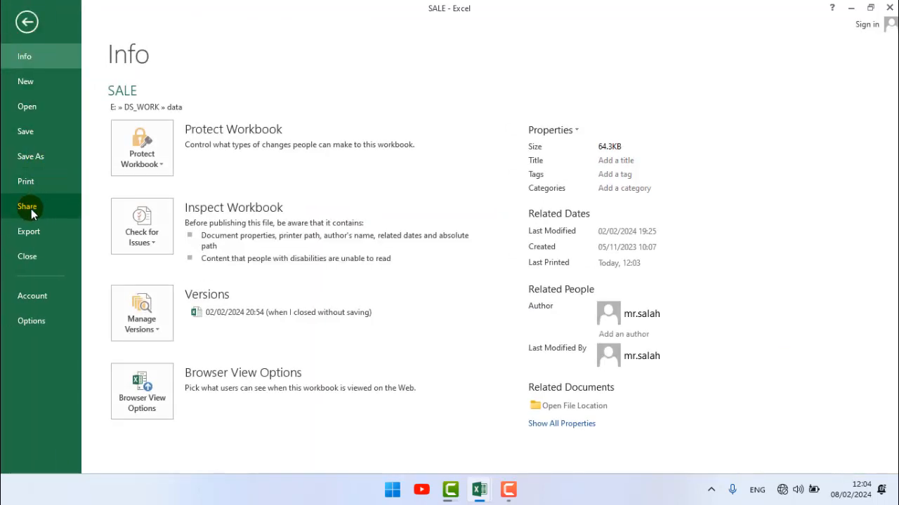
pyautogui.click(28, 182)
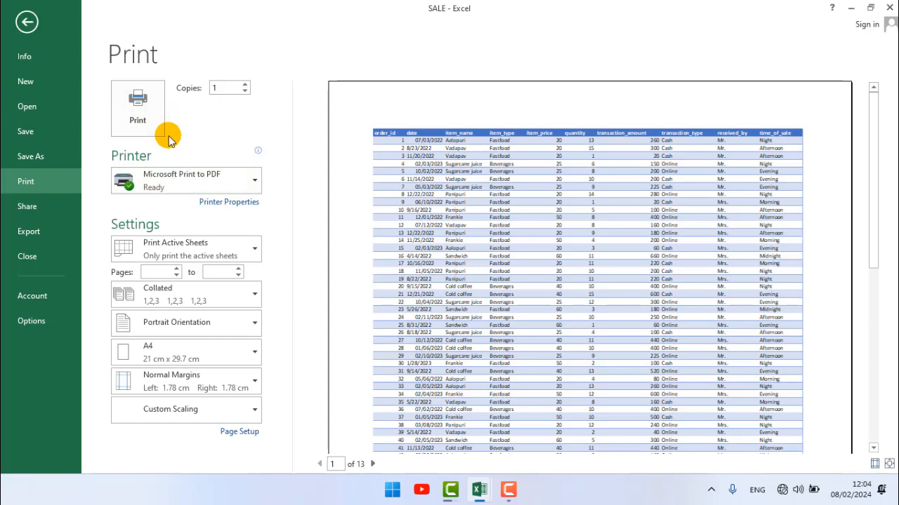
pyautogui.moveTo(111, 78); pyautogui.dragTo(165, 146)
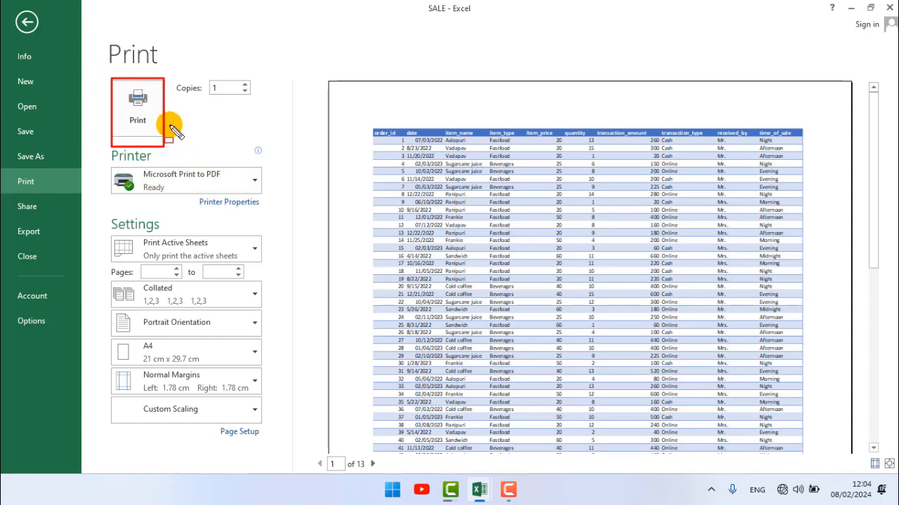
pyautogui.press('Escape')
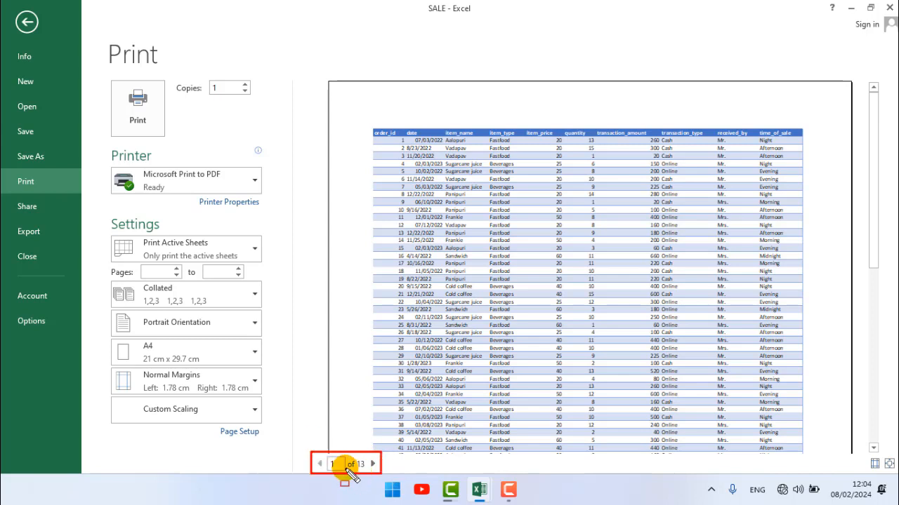
pyautogui.moveTo(326, 472); pyautogui.dragTo(342, 454)
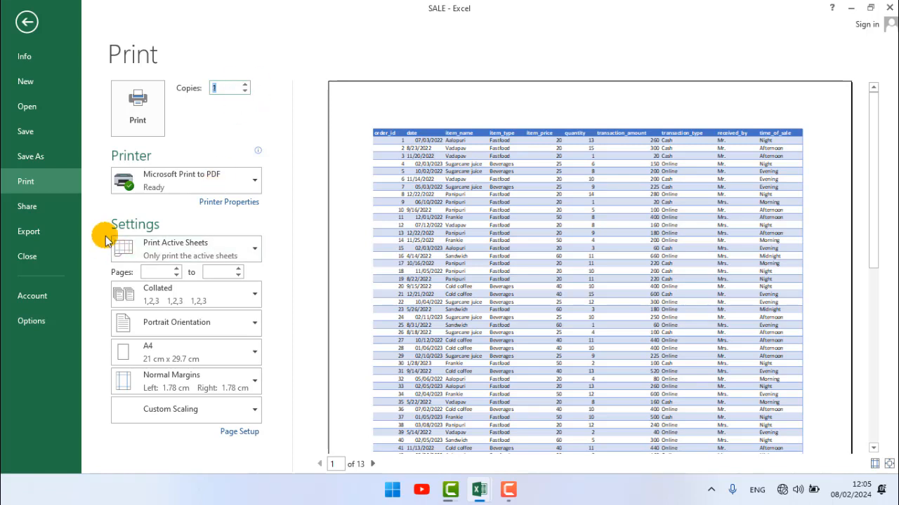
# Select Microsoft Print to PDF as the printer, review the print range options, and return to the worksheet.
pyautogui.click(163, 179)
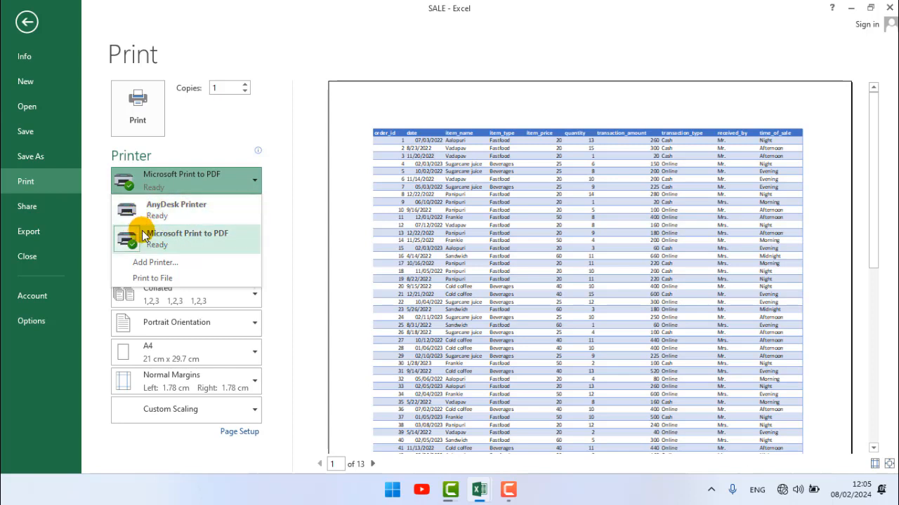
pyautogui.click(204, 240)
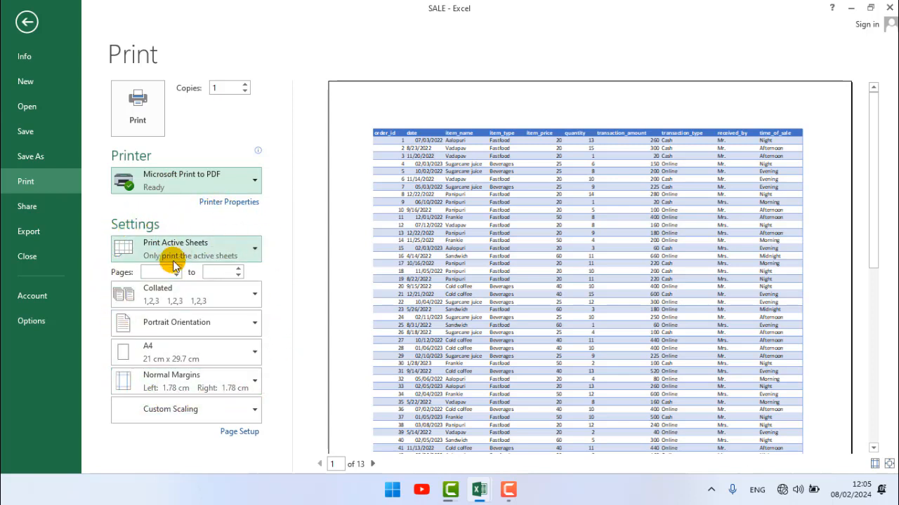
pyautogui.click(194, 254)
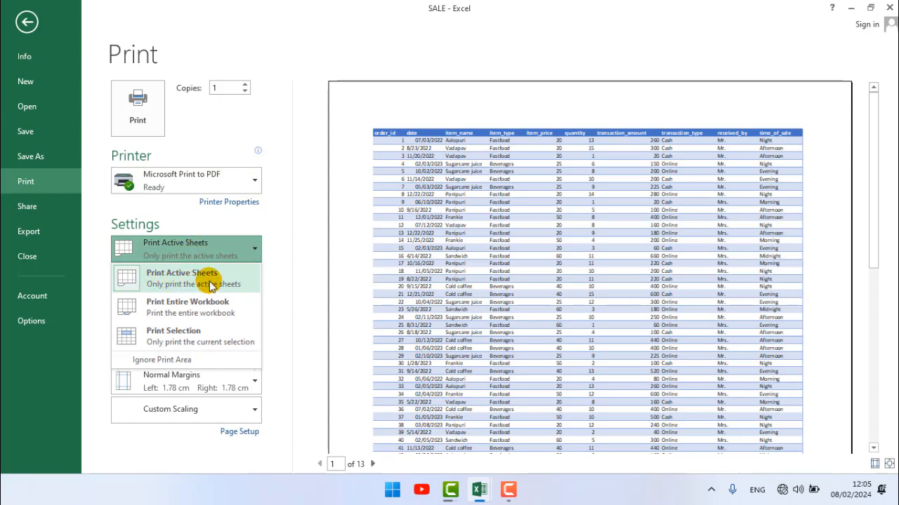
pyautogui.click(468, 302)
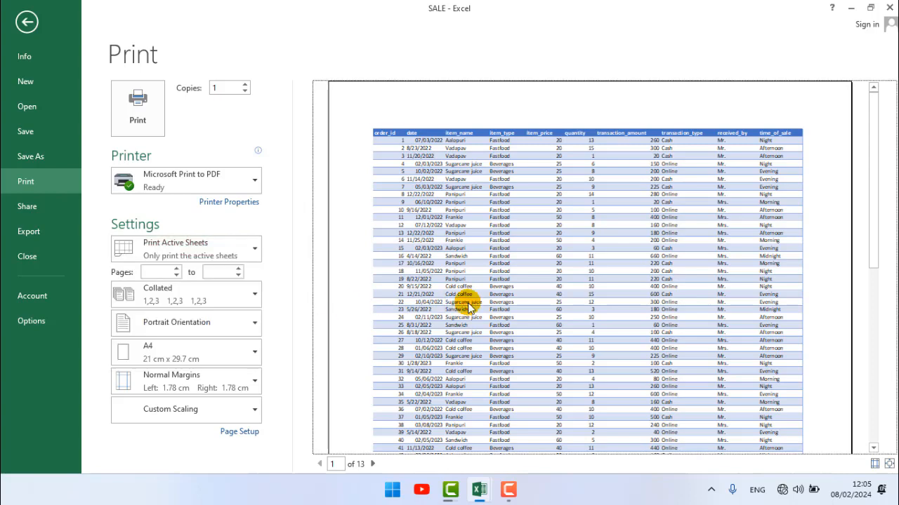
pyautogui.press('Escape')
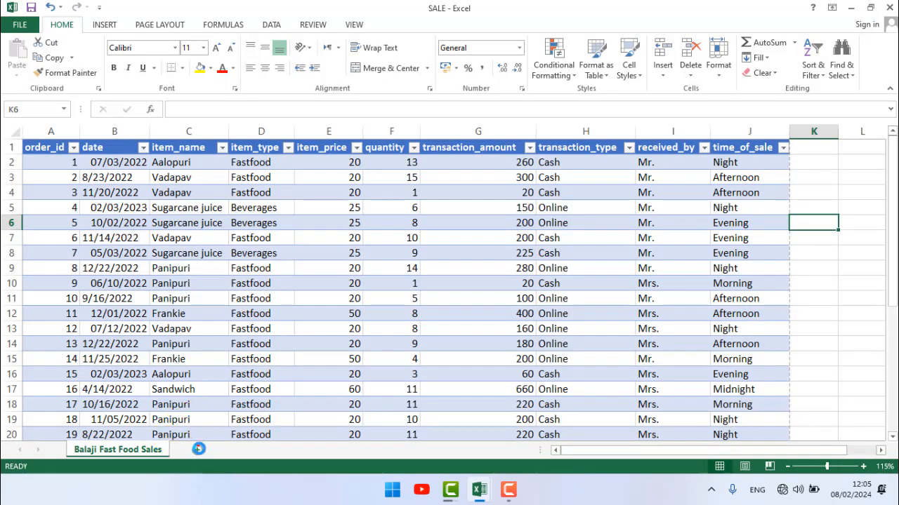
# Add two blank worksheets after the sales sheet and look through all three, ending on Balaji Fast Food Sales.
pyautogui.click(199, 449)
pyautogui.click(238, 450)
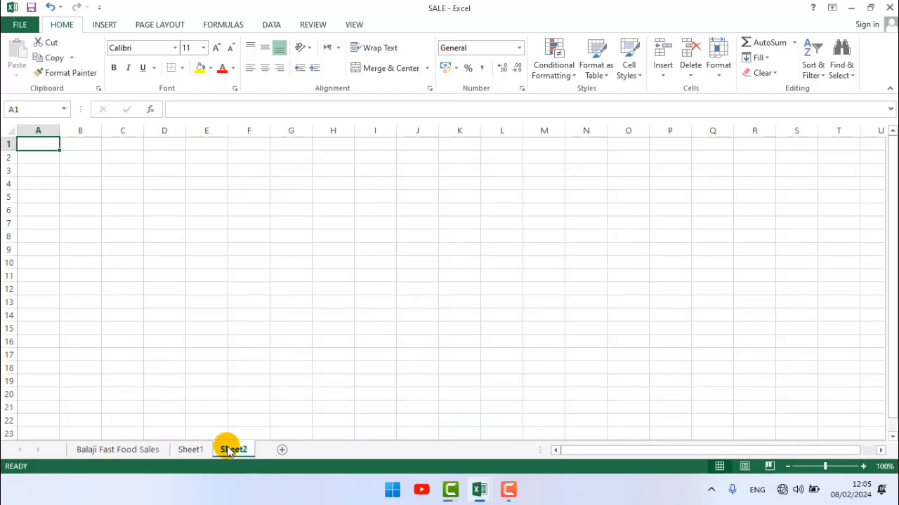
pyautogui.click(193, 450)
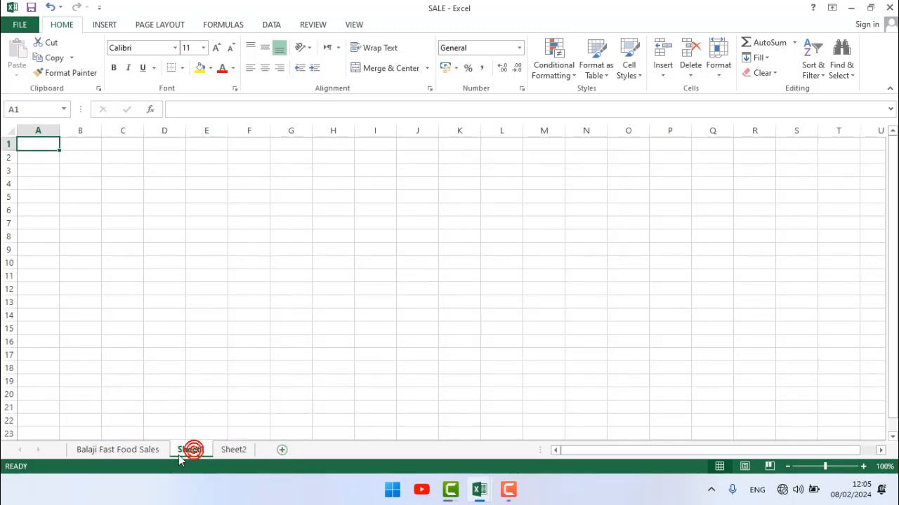
pyautogui.click(98, 453)
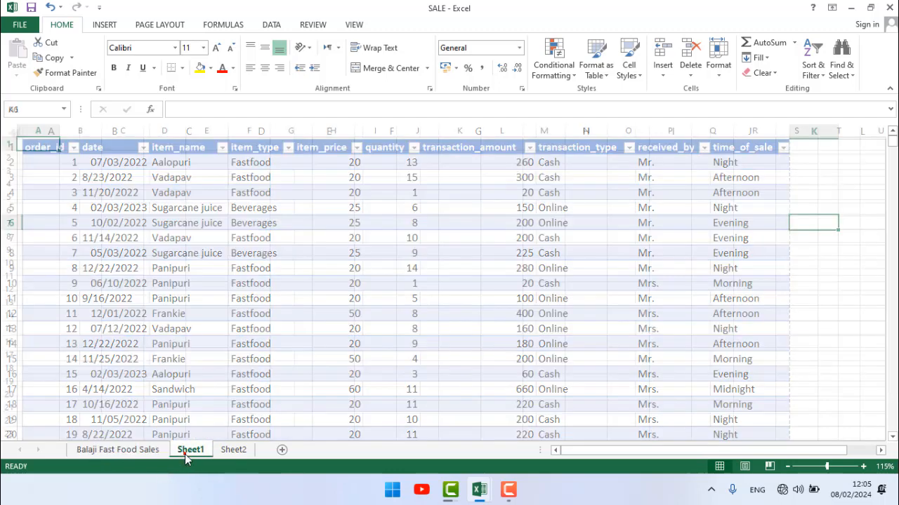
pyautogui.click(188, 450)
pyautogui.click(226, 450)
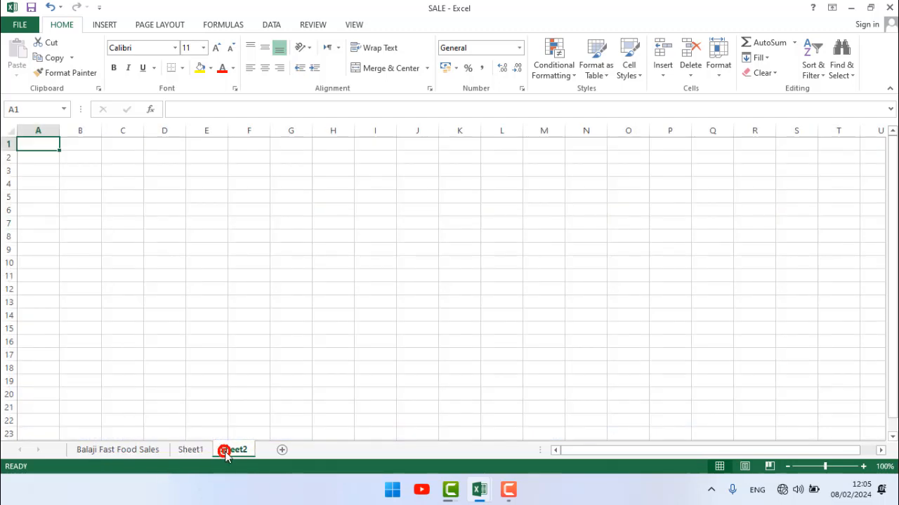
pyautogui.click(151, 453)
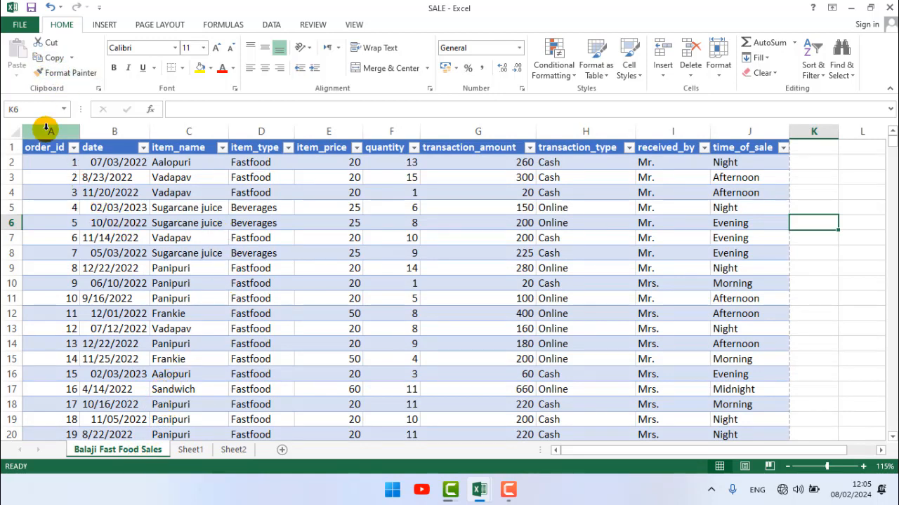
# Set the print range to Print Entire Workbook, review the remaining range options, and return to the worksheet.
pyautogui.hotkey('ctrl', 'p')
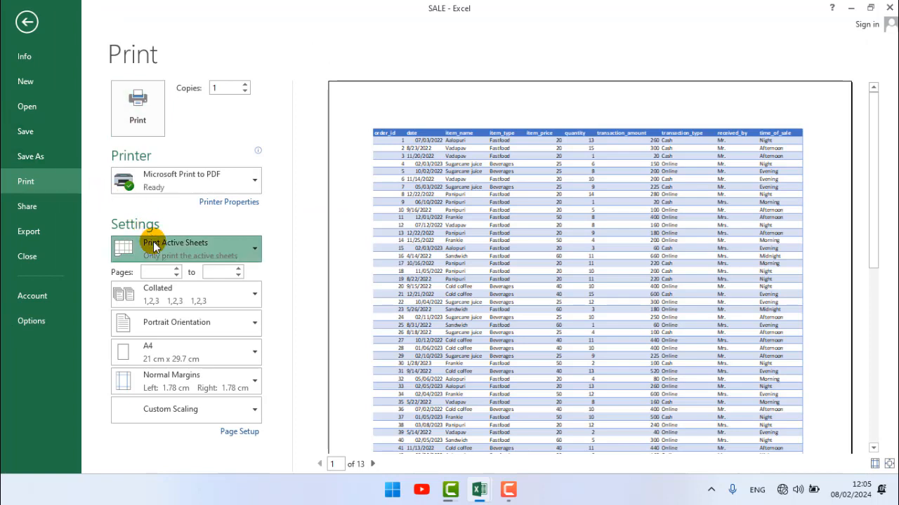
pyautogui.click(153, 242)
pyautogui.press('Escape')
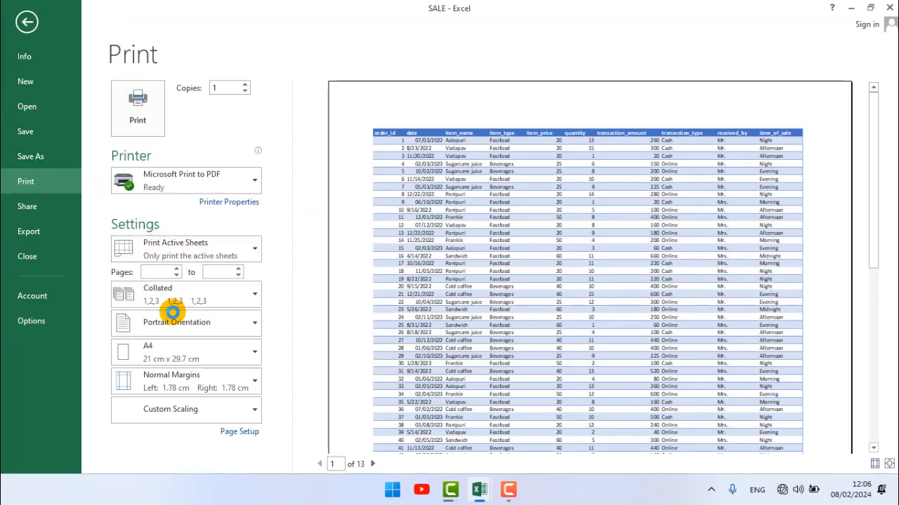
pyautogui.click(193, 254)
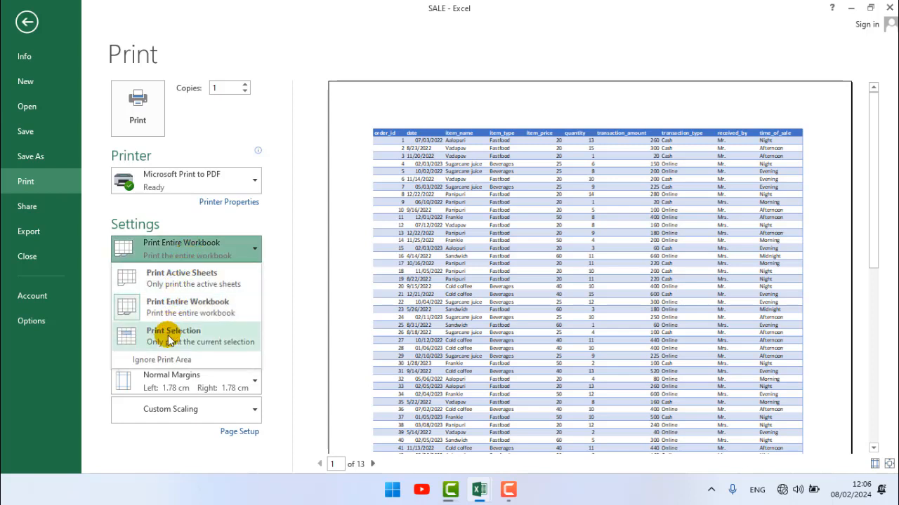
pyautogui.press('Escape')
pyautogui.press('Escape')
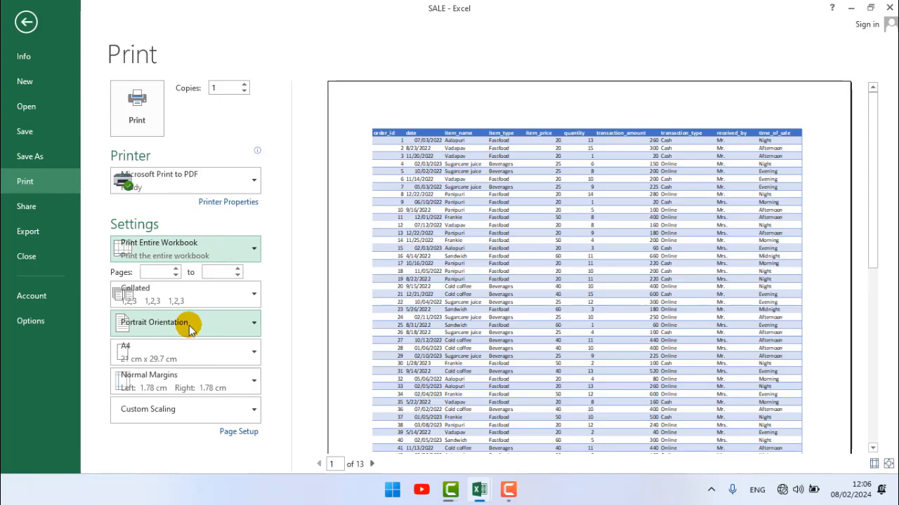
# Select the header row and first seven records of the sales table (A1:J8) and set the print range to Print Selection.
pyautogui.moveTo(203, 207); pyautogui.dragTo(641, 358)
pyautogui.click(41, 144)
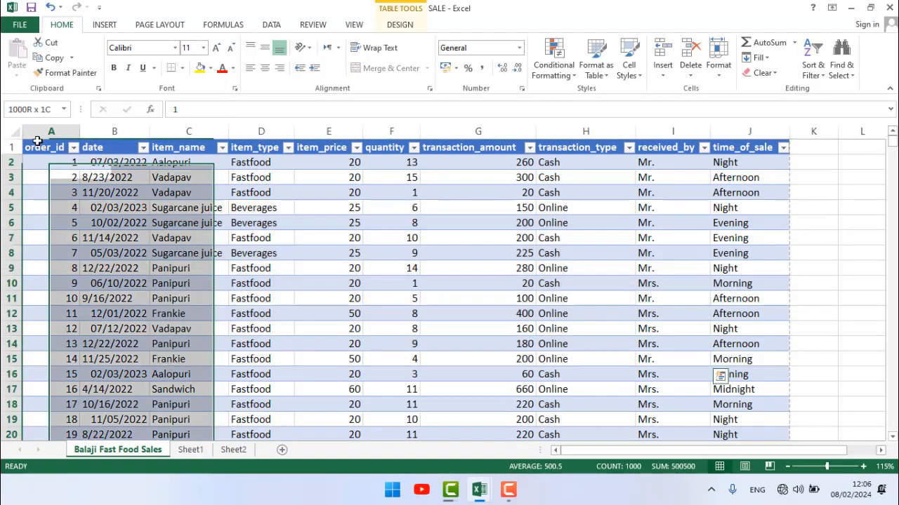
pyautogui.moveTo(38, 146); pyautogui.dragTo(755, 258)
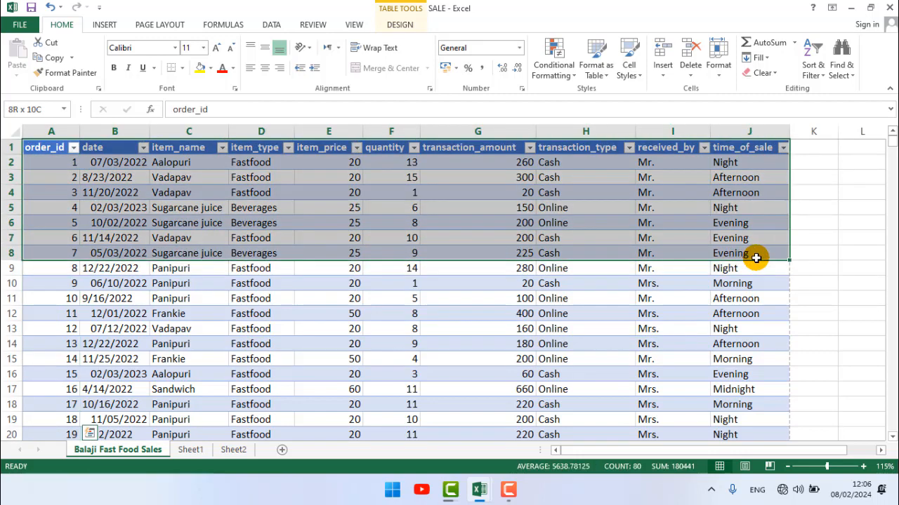
pyautogui.hotkey('ctrl', 'p')
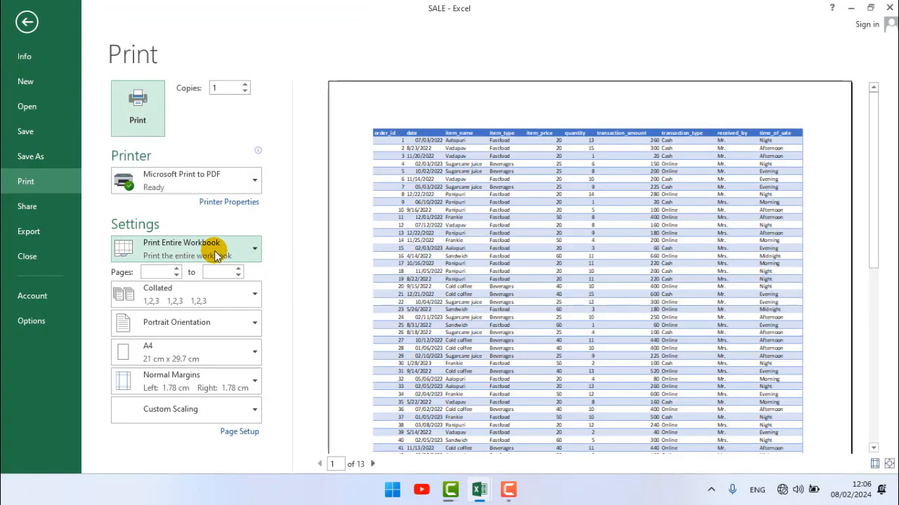
pyautogui.click(219, 251)
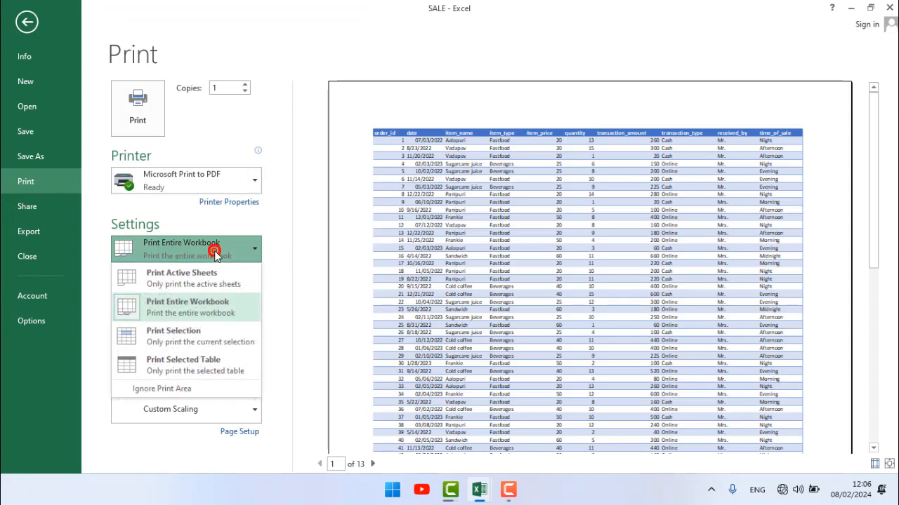
pyautogui.click(182, 338)
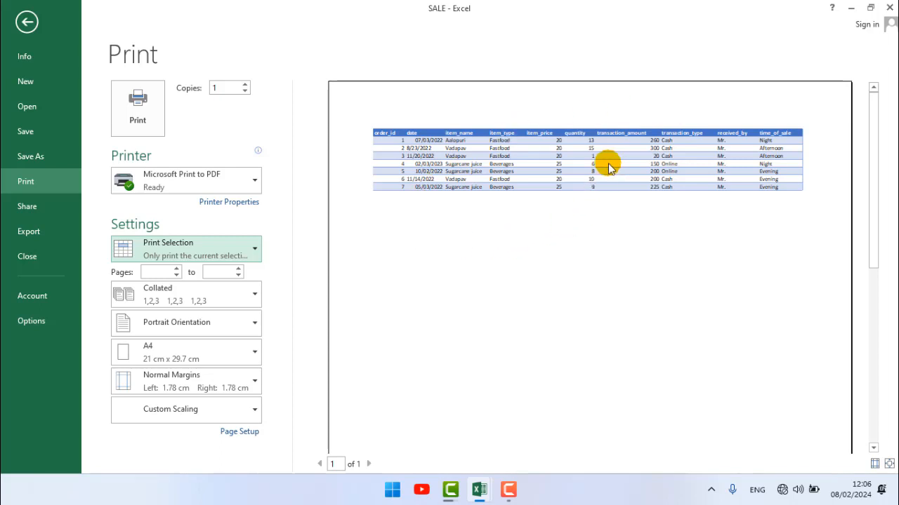
# Change the print range to Print Selected Table and look through the first page of the preview.
pyautogui.click(223, 251)
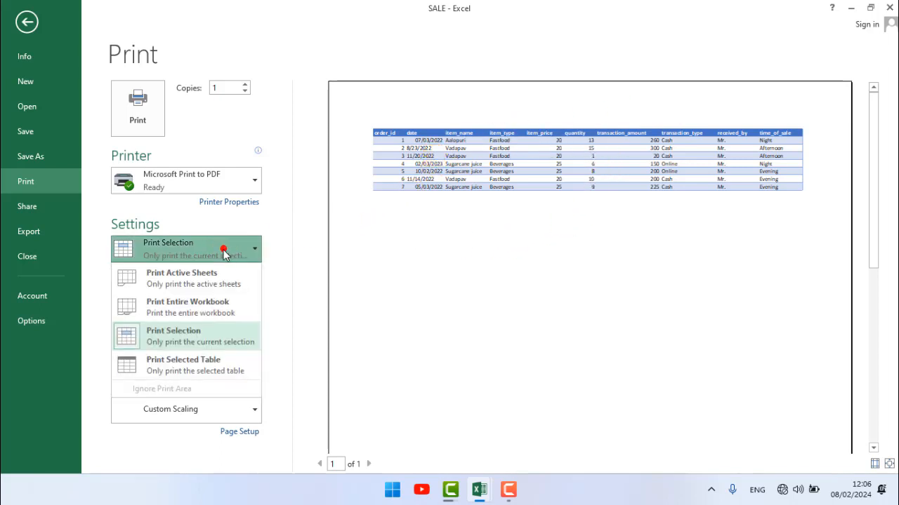
pyautogui.click(184, 370)
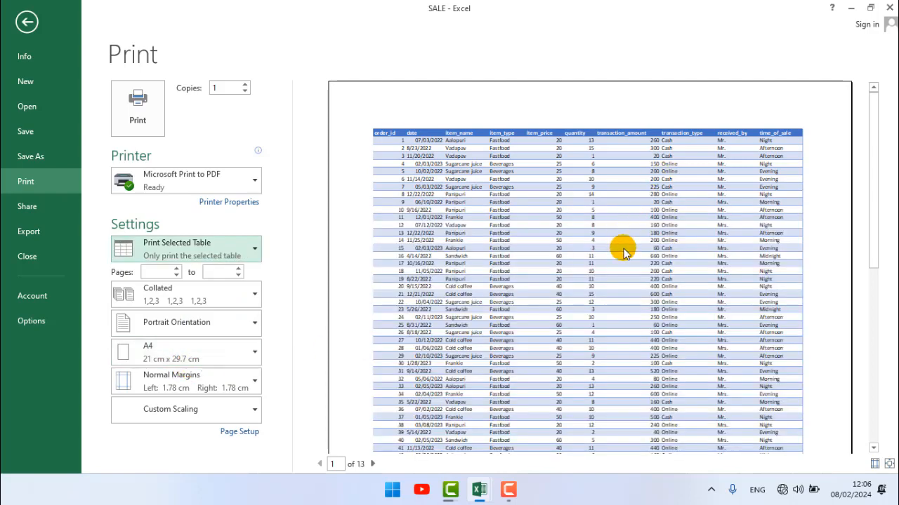
pyautogui.scroll(-4, 618, 278)
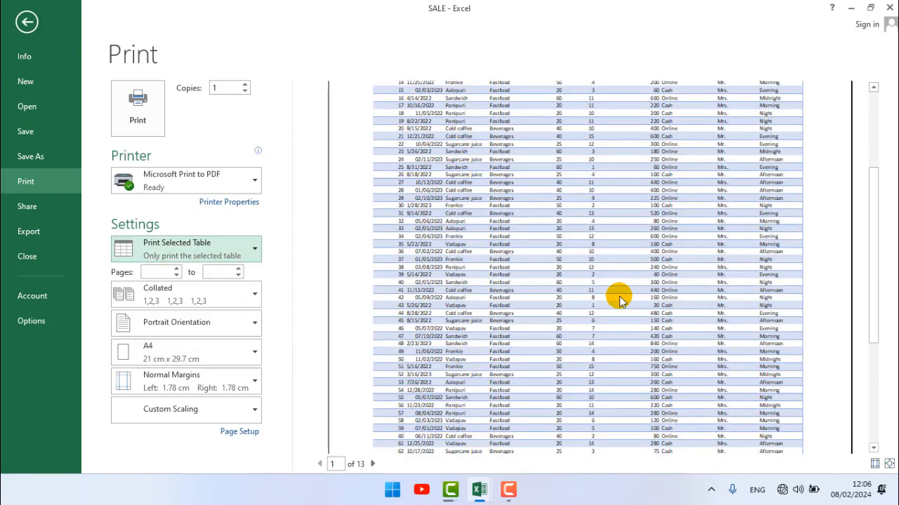
pyautogui.scroll(-5, 615, 298)
pyautogui.scroll(9, 613, 300)
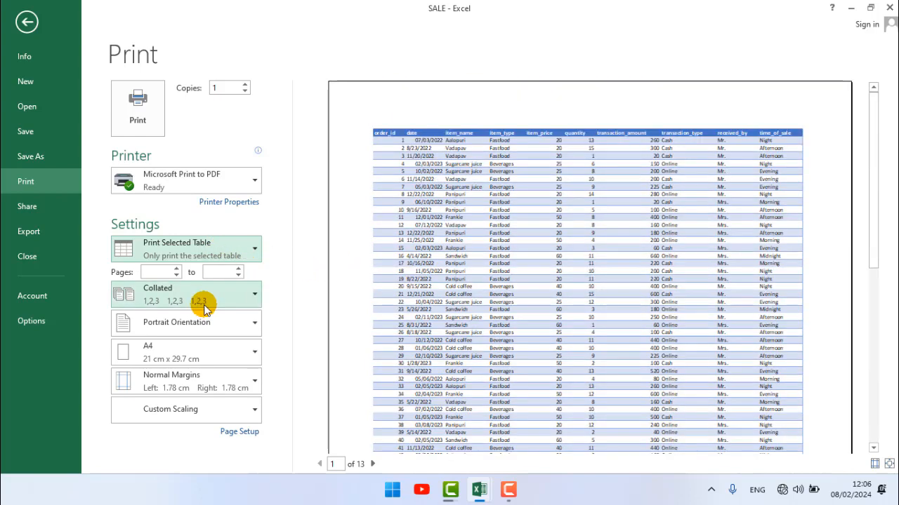
# Try a page range of 1 to 10, review the print range options, and clear the page range again.
pyautogui.click(159, 276)
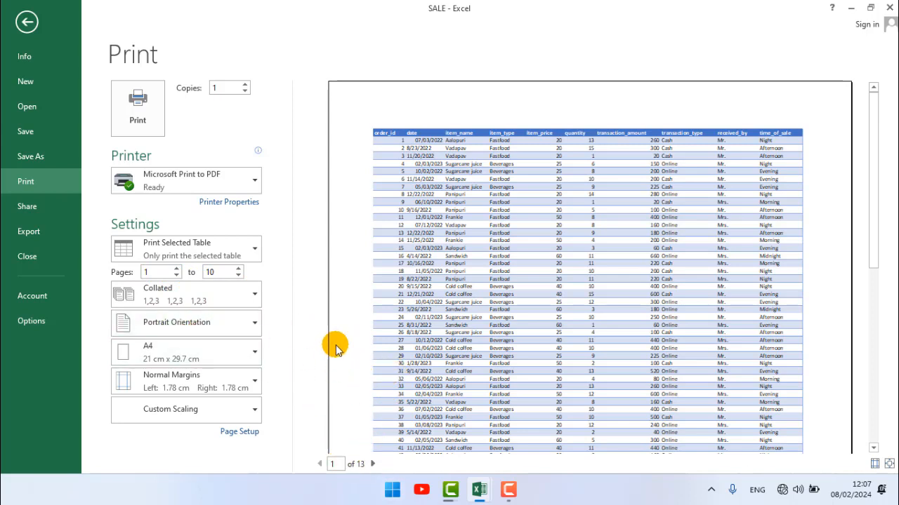
pyautogui.click(228, 300)
pyautogui.click(229, 299)
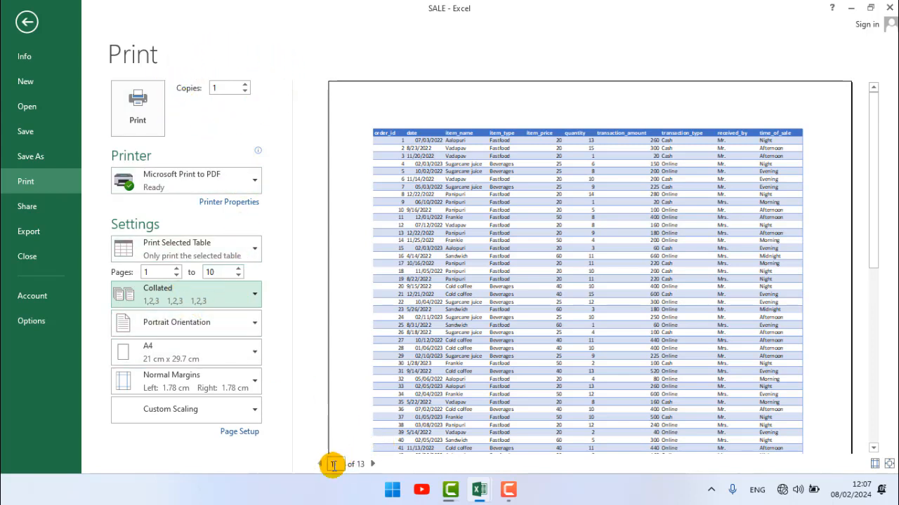
pyautogui.click(208, 253)
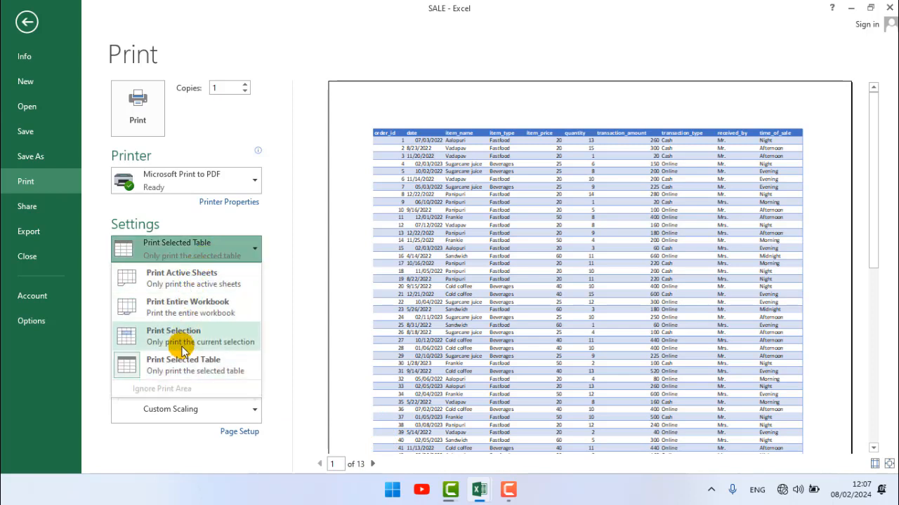
pyautogui.click(302, 307)
pyautogui.click(160, 274)
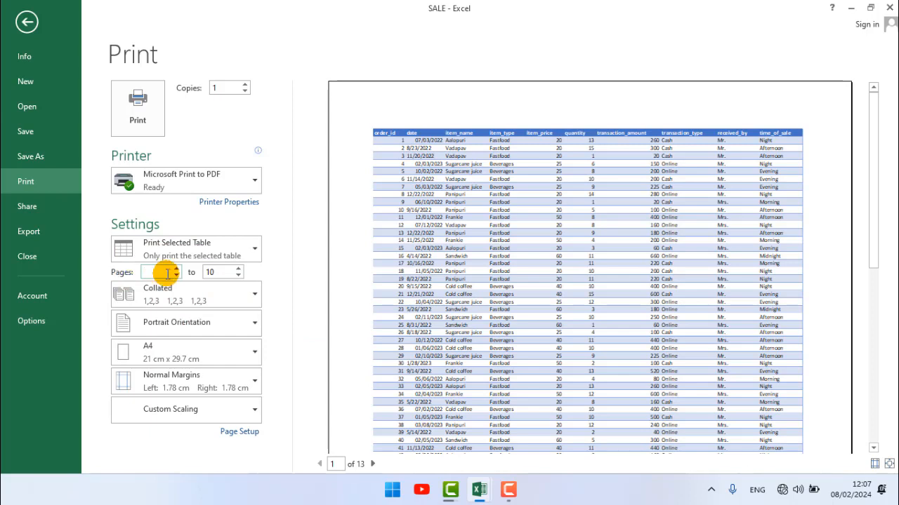
pyautogui.click(199, 273)
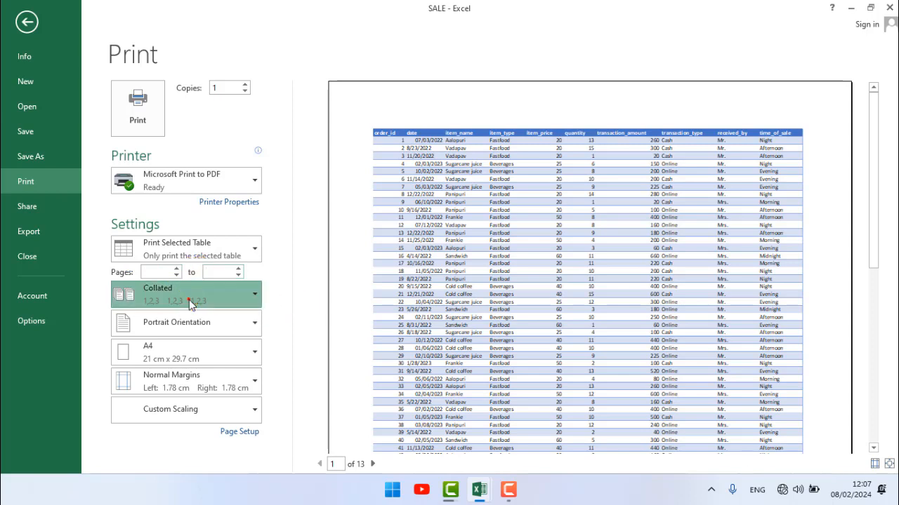
# Try Uncollated as the page order for printed copies and switch back to Collated.
pyautogui.click(188, 302)
pyautogui.click(181, 327)
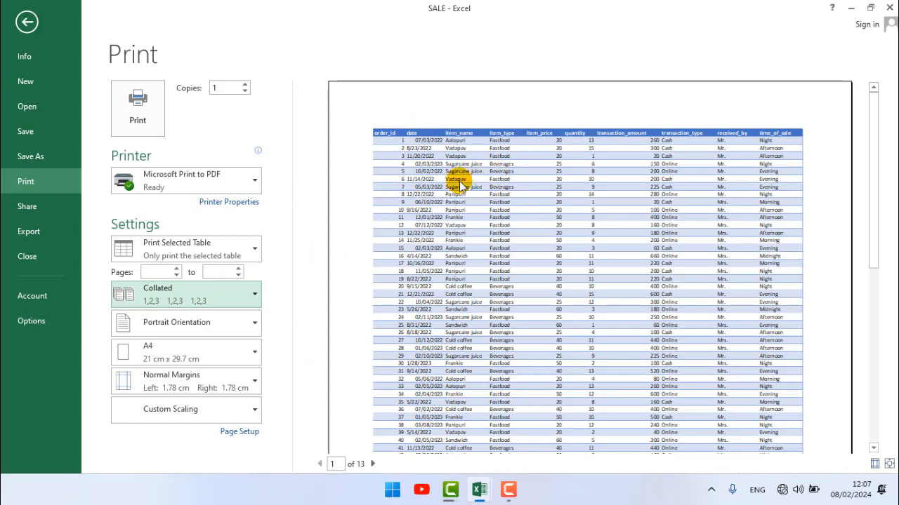
pyautogui.click(242, 294)
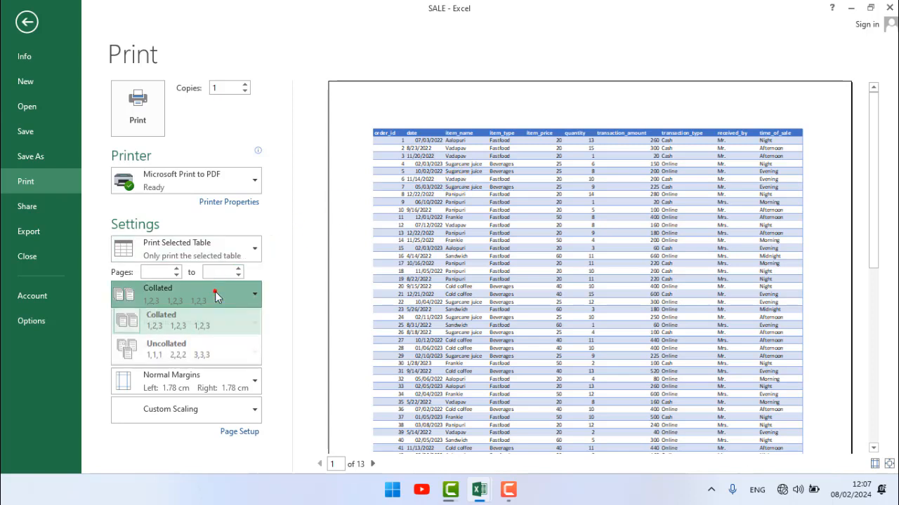
pyautogui.click(187, 350)
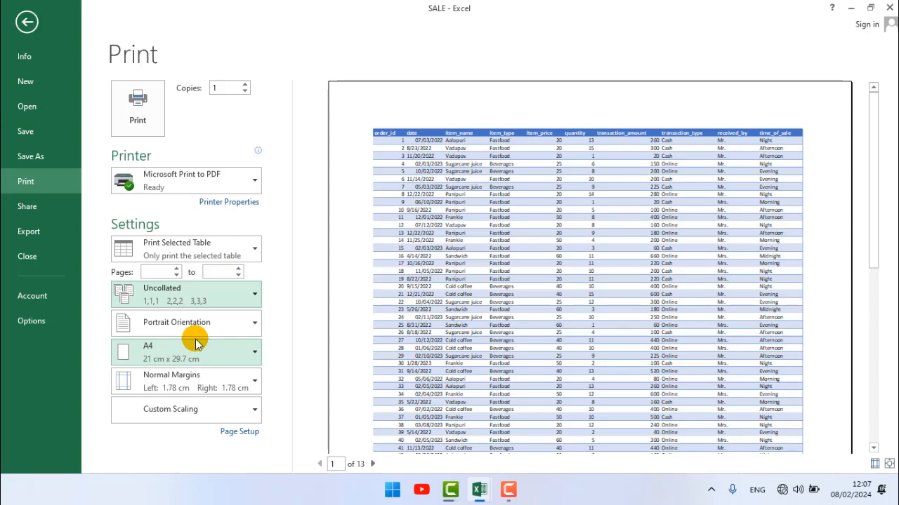
pyautogui.click(195, 297)
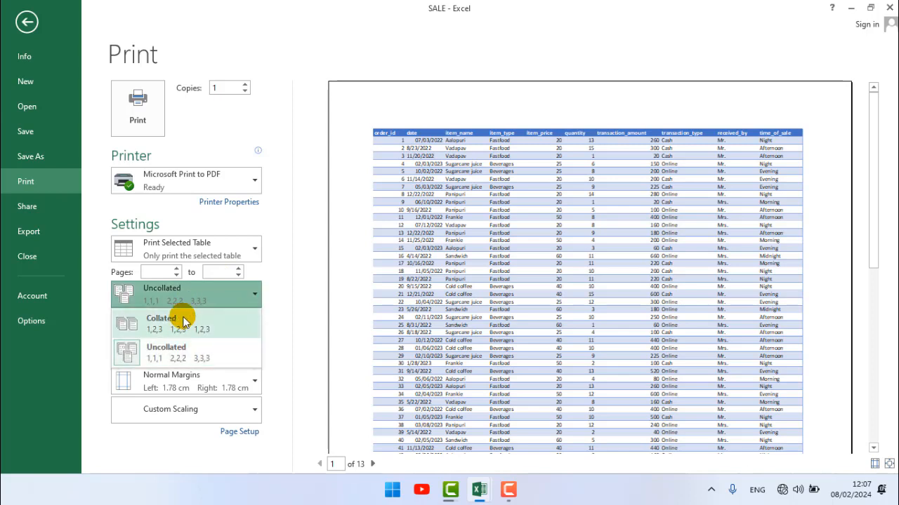
pyautogui.click(182, 323)
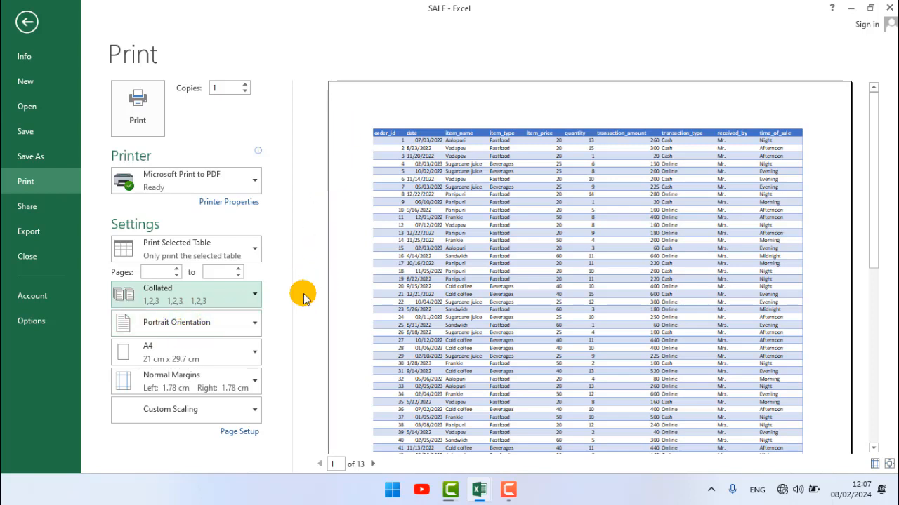
# Preview the sales table in Landscape Orientation and switch back to Portrait Orientation.
pyautogui.click(206, 331)
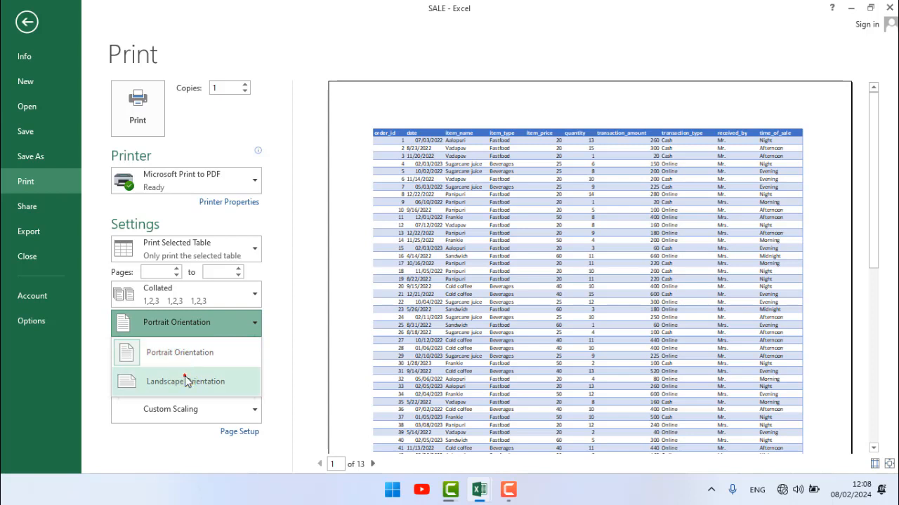
pyautogui.click(184, 375)
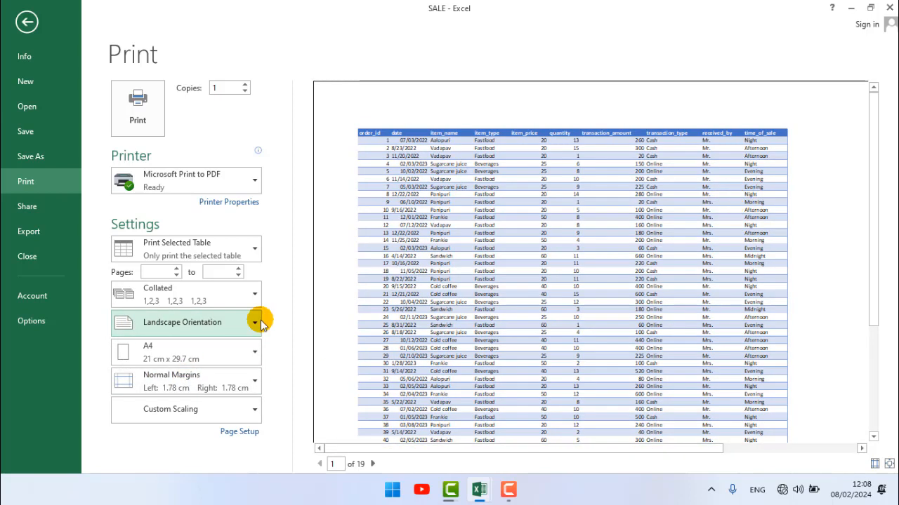
pyautogui.click(172, 331)
pyautogui.click(166, 351)
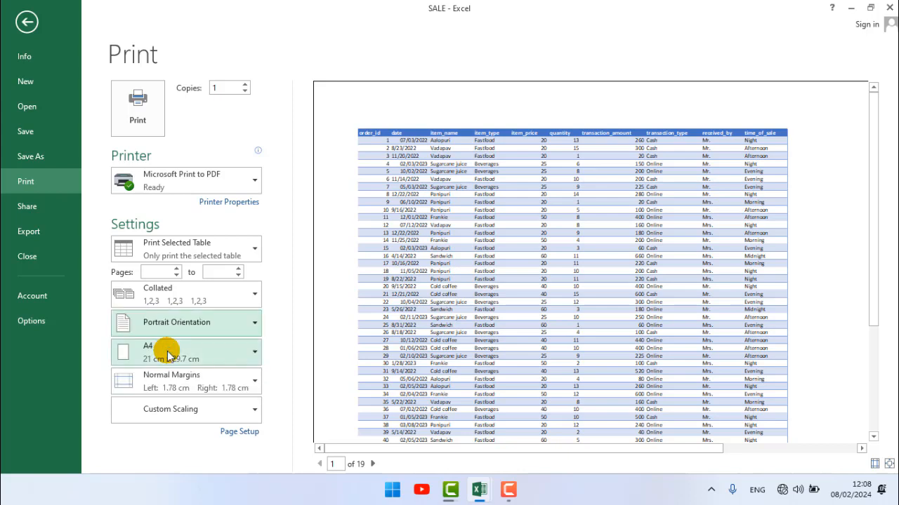
# Review the available paper sizes, keeping A4, and look through the margin presets.
pyautogui.click(195, 349)
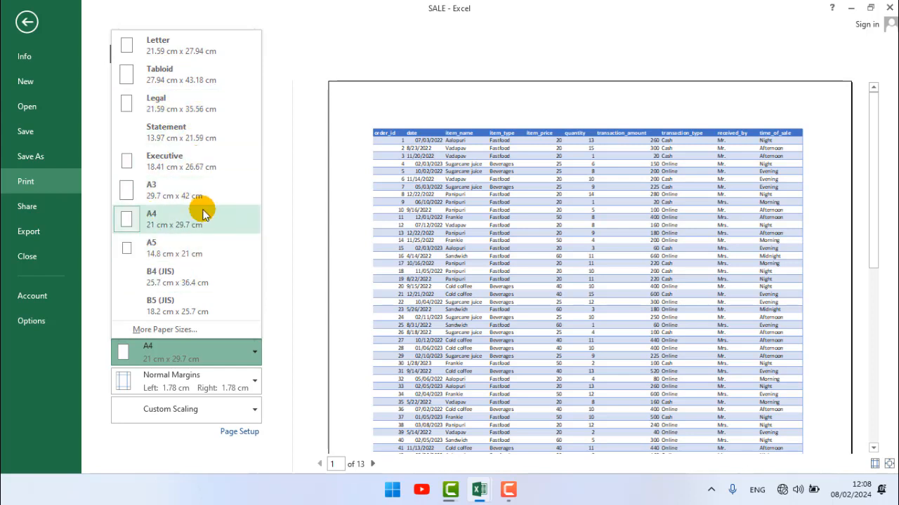
pyautogui.click(135, 224)
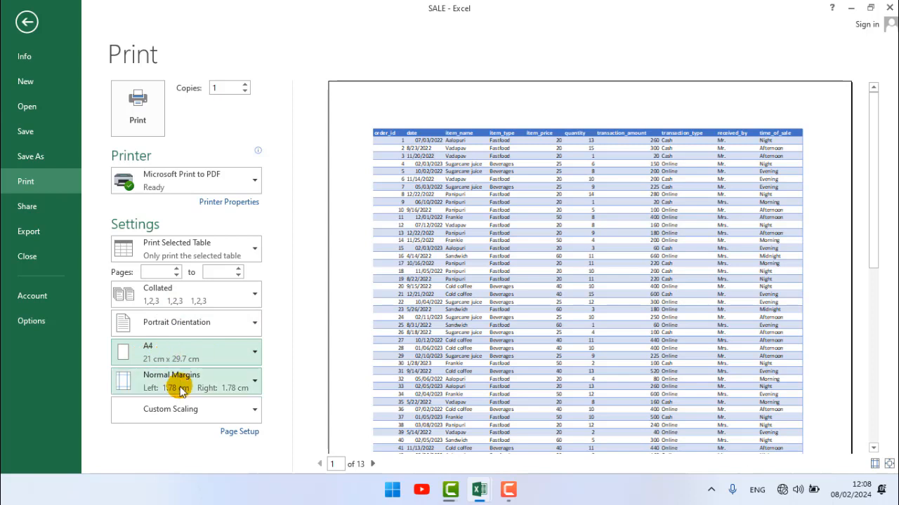
pyautogui.click(173, 359)
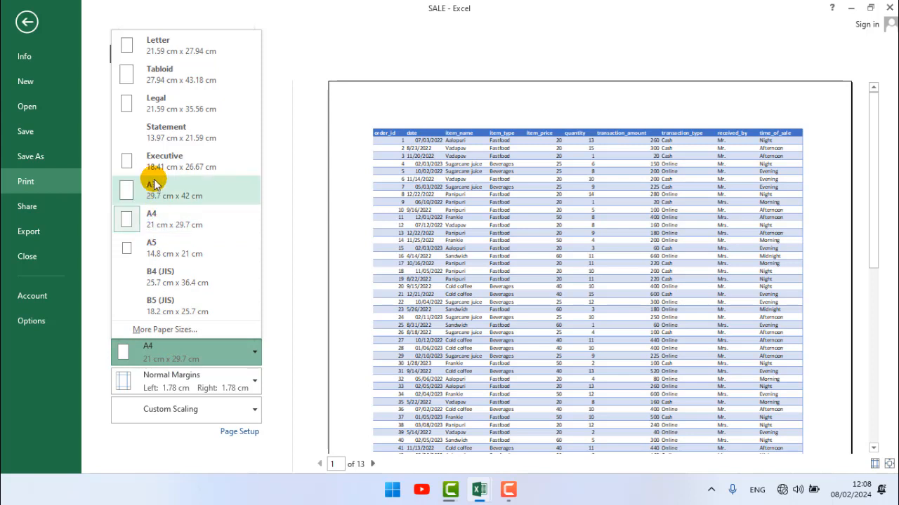
pyautogui.click(292, 186)
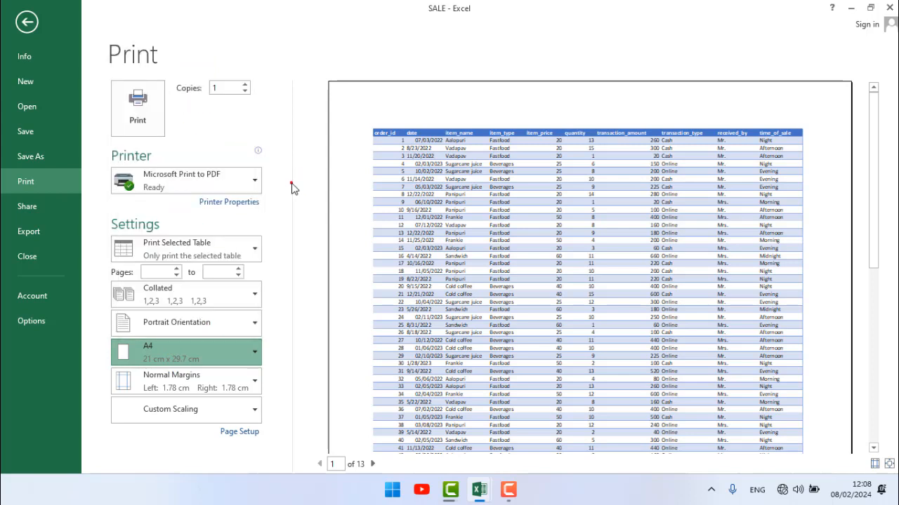
pyautogui.click(182, 388)
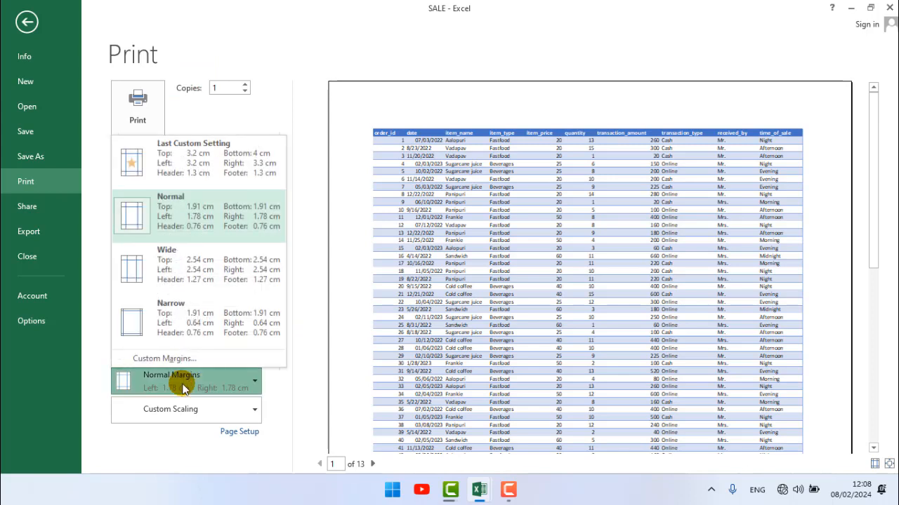
pyautogui.click(358, 190)
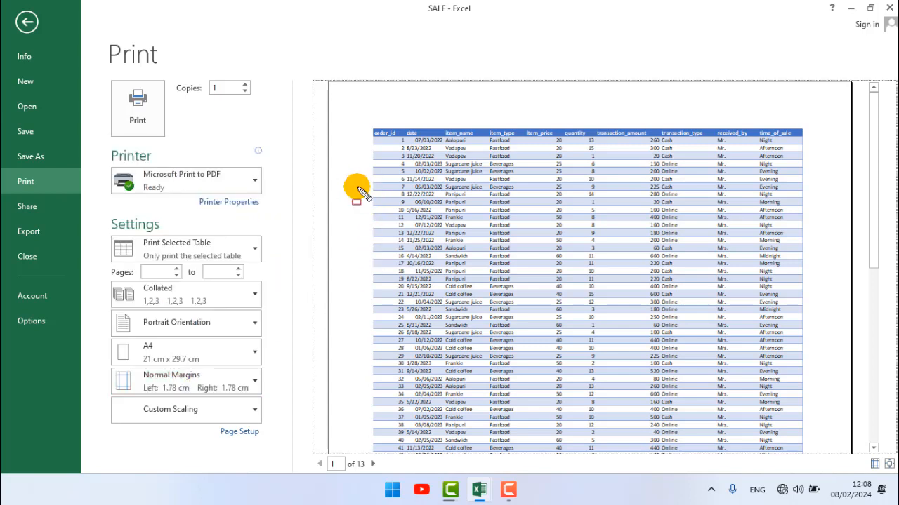
pyautogui.moveTo(329, 82)
pyautogui.mouseDown()
pyautogui.moveTo(335, 201)
pyautogui.moveTo(369, 322)
pyautogui.mouseUp()
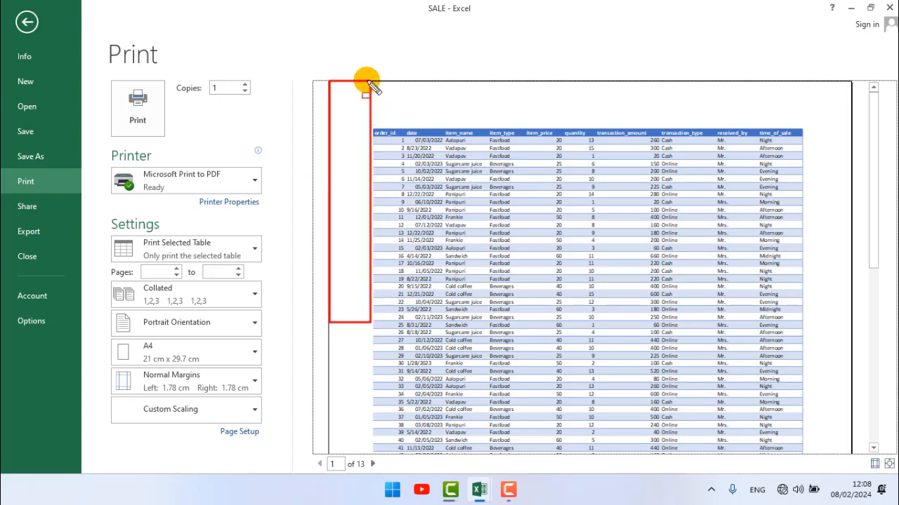
pyautogui.moveTo(367, 79); pyautogui.dragTo(478, 110)
pyautogui.moveTo(572, 121); pyautogui.dragTo(809, 122)
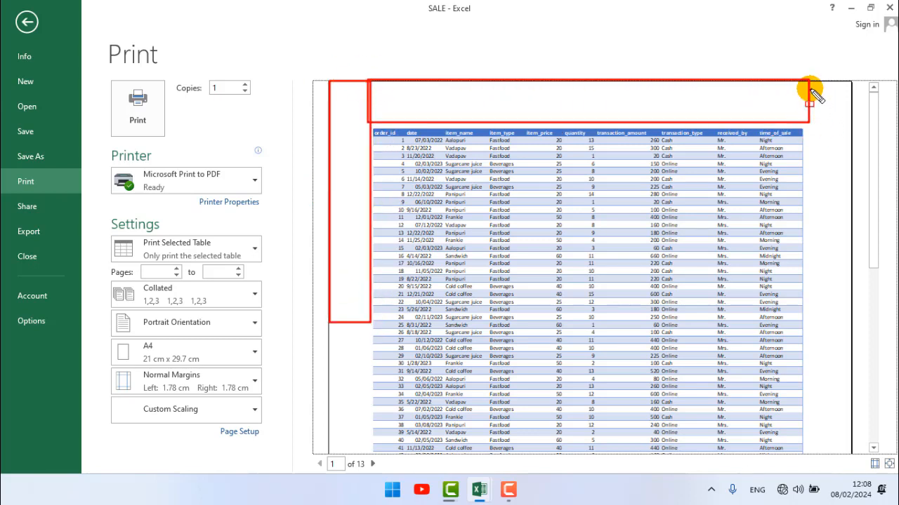
pyautogui.moveTo(812, 70)
pyautogui.mouseDown()
pyautogui.moveTo(852, 251)
pyautogui.moveTo(854, 315)
pyautogui.mouseUp()
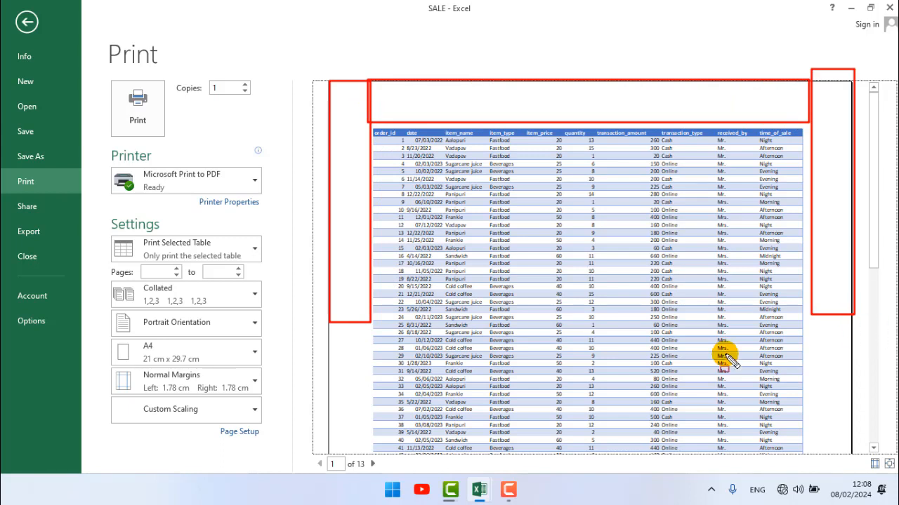
# Check the page preview with the Normal margins preset, reselect it, and try the Narrow margins preset.
pyautogui.press('Escape')
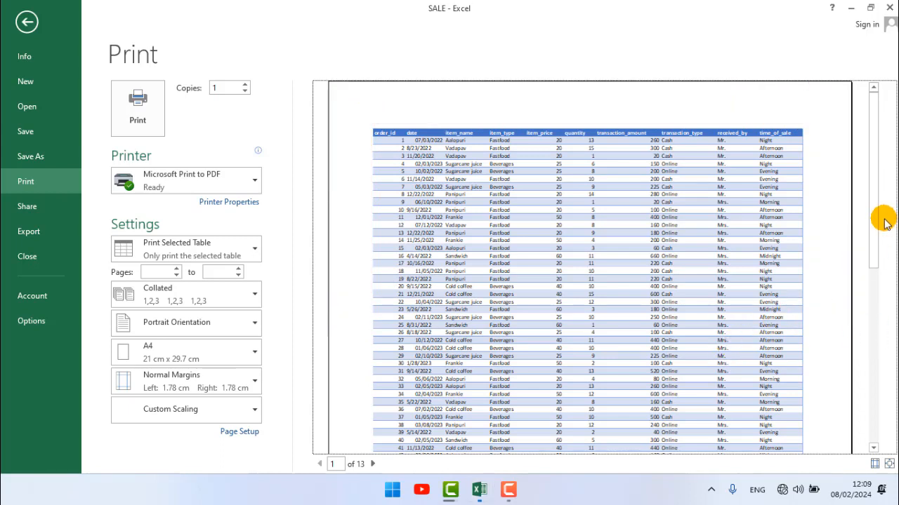
pyautogui.moveTo(876, 221)
pyautogui.mouseDown()
pyautogui.moveTo(875, 395)
pyautogui.moveTo(864, 431)
pyautogui.mouseUp()
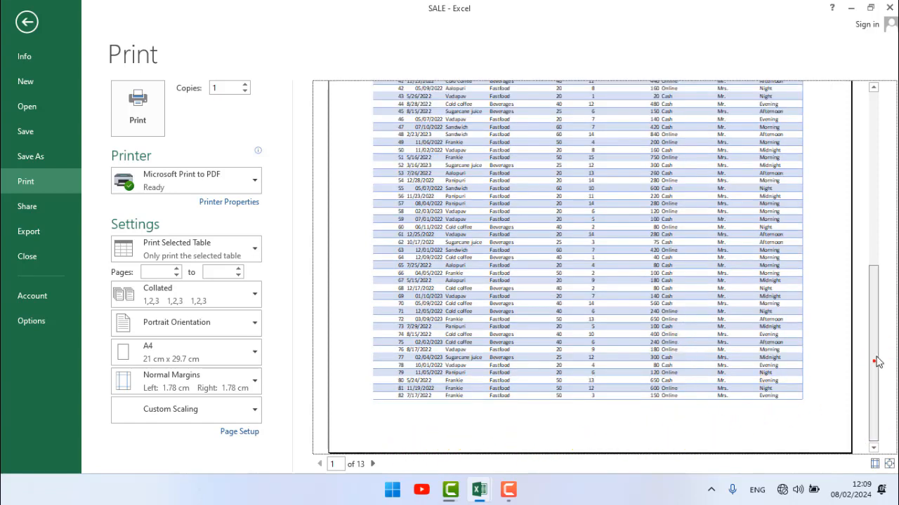
pyautogui.click(218, 388)
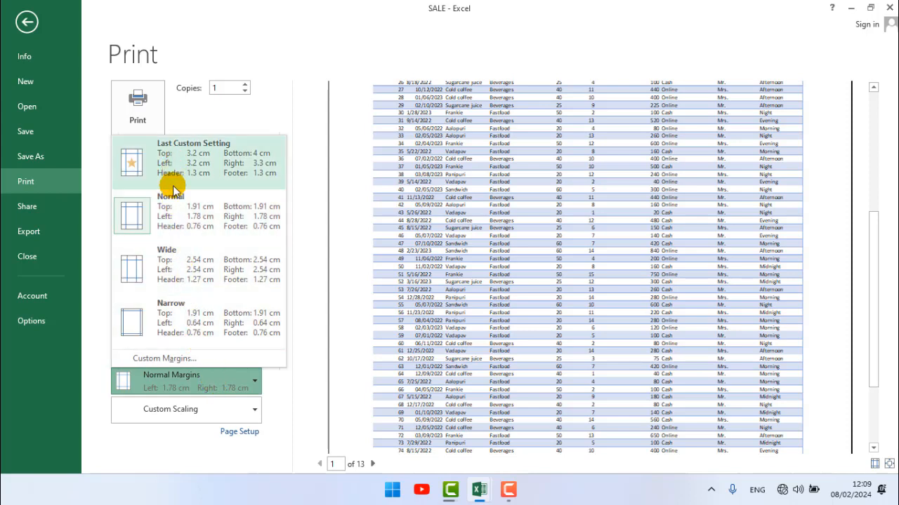
pyautogui.click(170, 218)
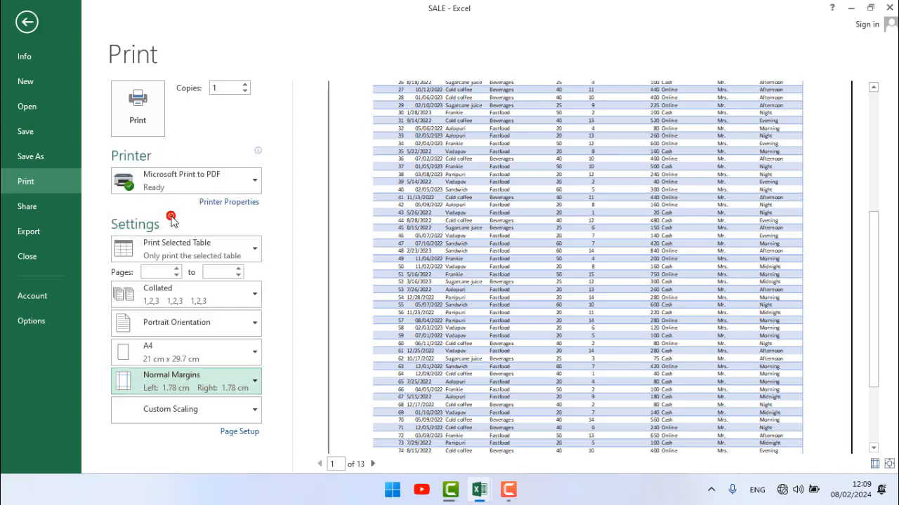
pyautogui.click(177, 379)
pyautogui.click(156, 319)
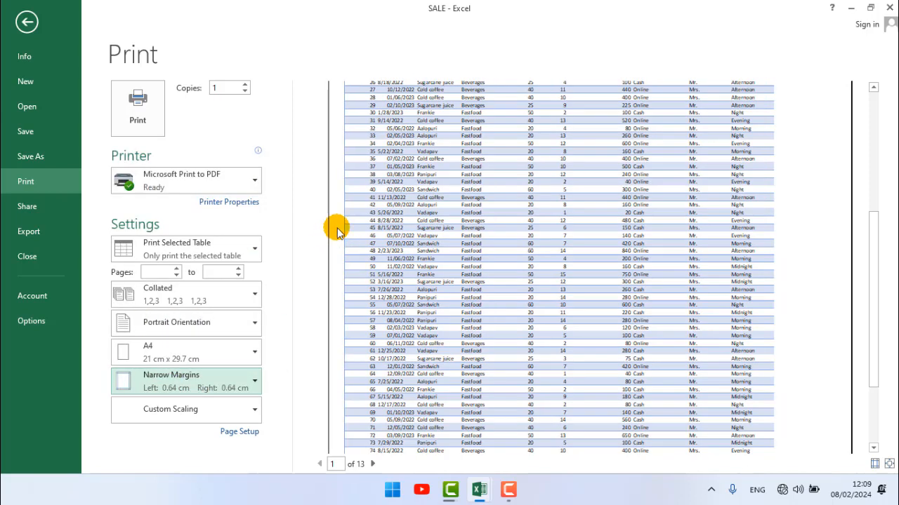
# Apply the Wide margins preset to the sales table and check the page preview.
pyautogui.click(176, 385)
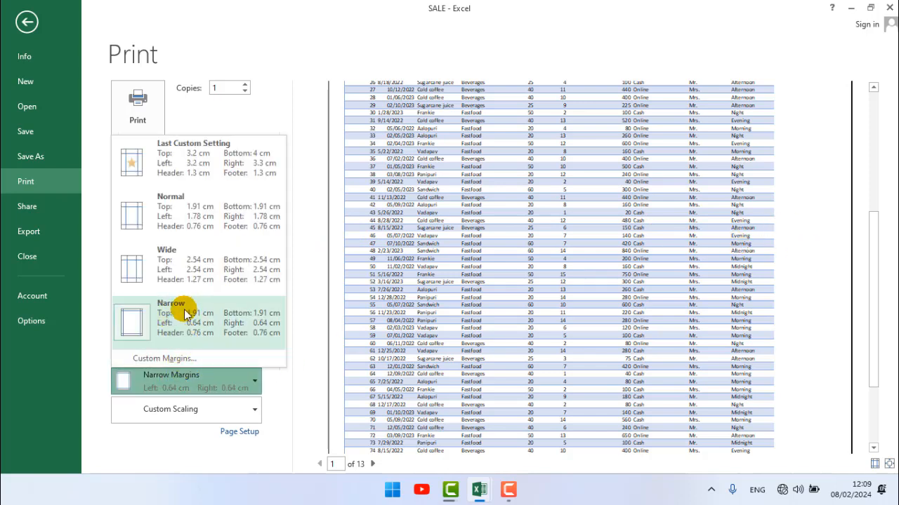
pyautogui.press('Escape')
pyautogui.click(181, 271)
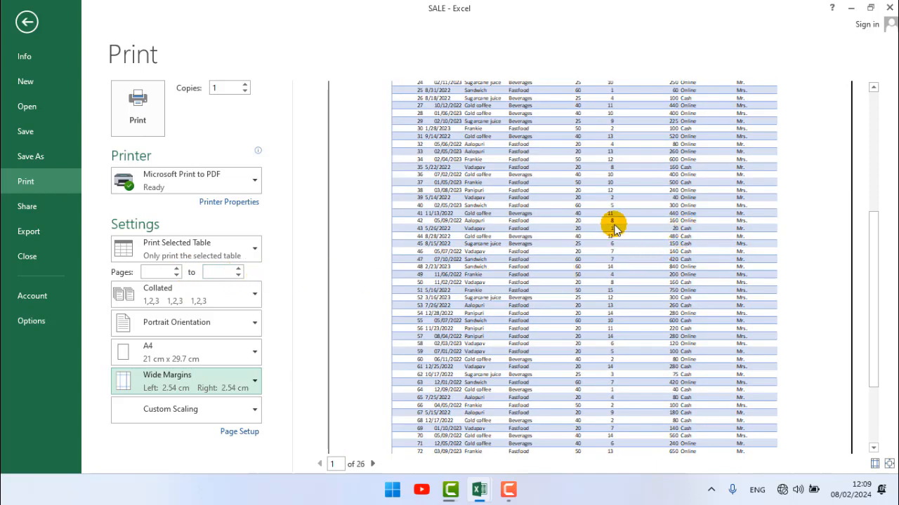
pyautogui.moveTo(874, 242); pyautogui.dragTo(877, 224)
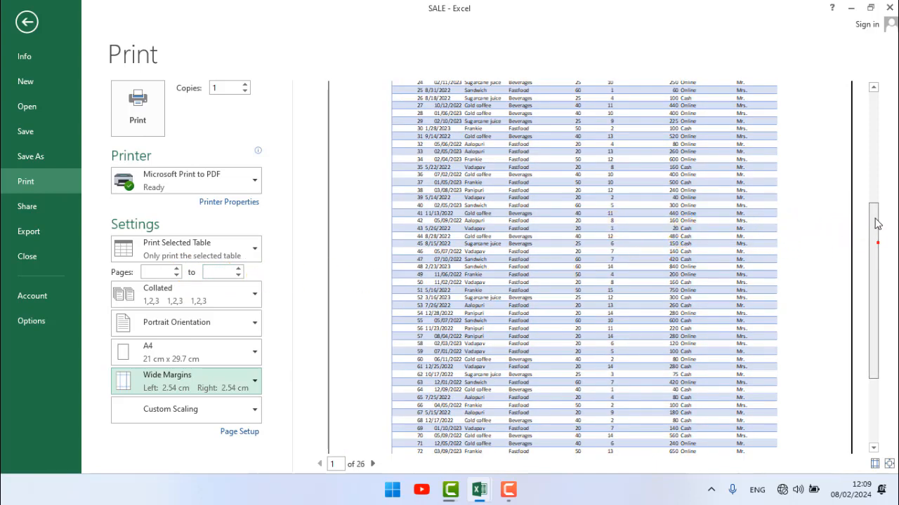
pyautogui.scroll(2, 783, 101)
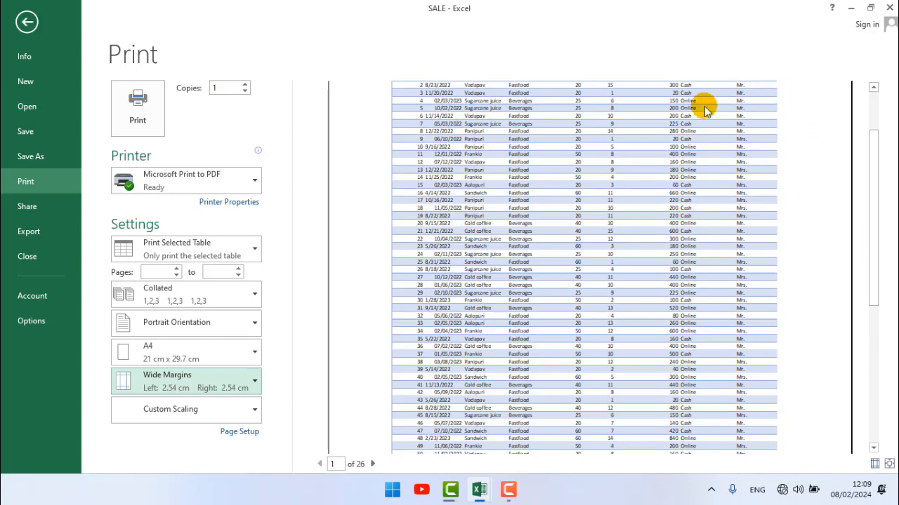
# Open the custom margins and enter 1.5 for the top, right and bottom margins and 1,5 for the left.
pyautogui.click(203, 380)
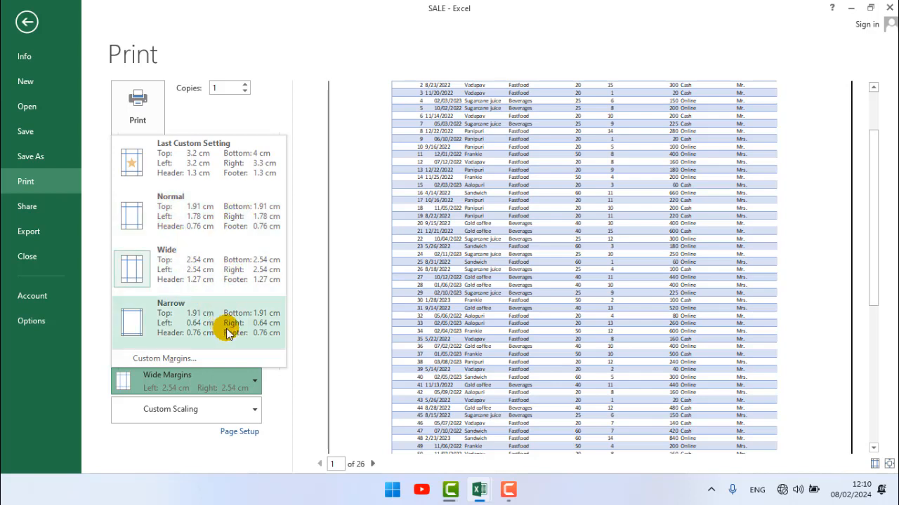
pyautogui.click(167, 360)
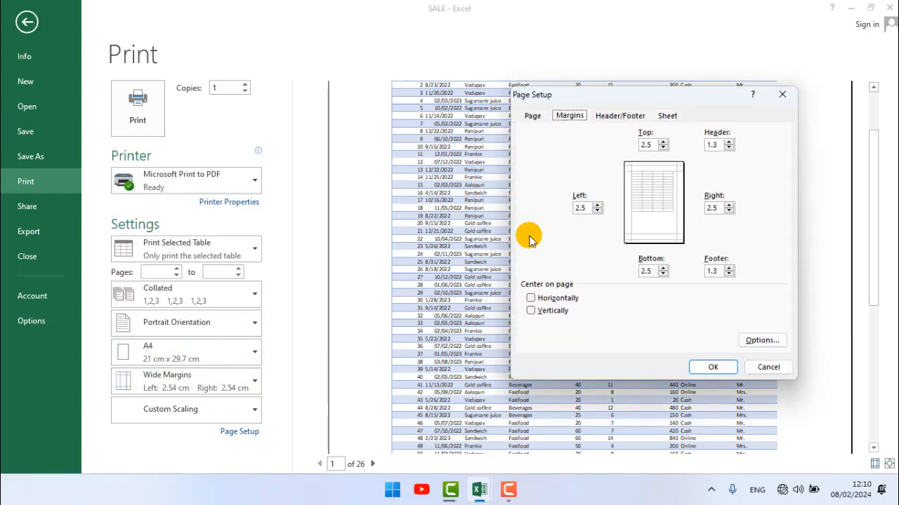
pyautogui.moveTo(631, 98); pyautogui.dragTo(404, 104)
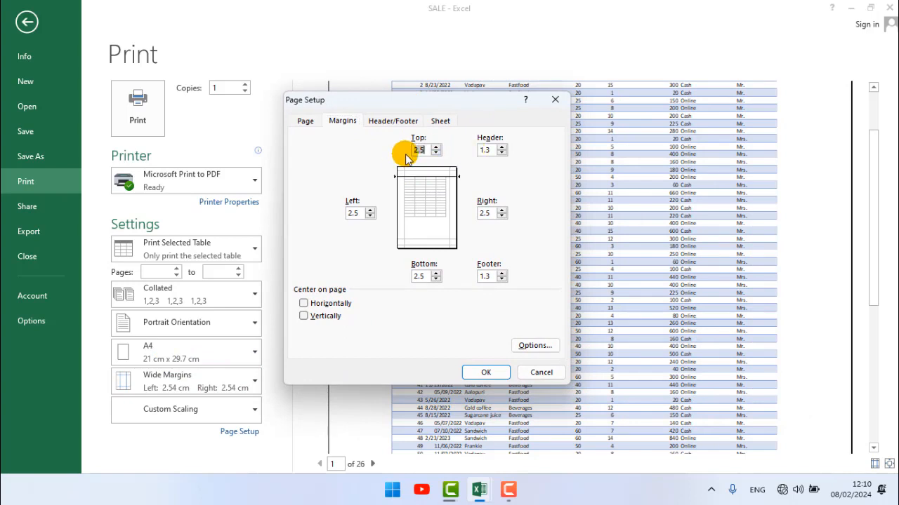
pyautogui.click(486, 150)
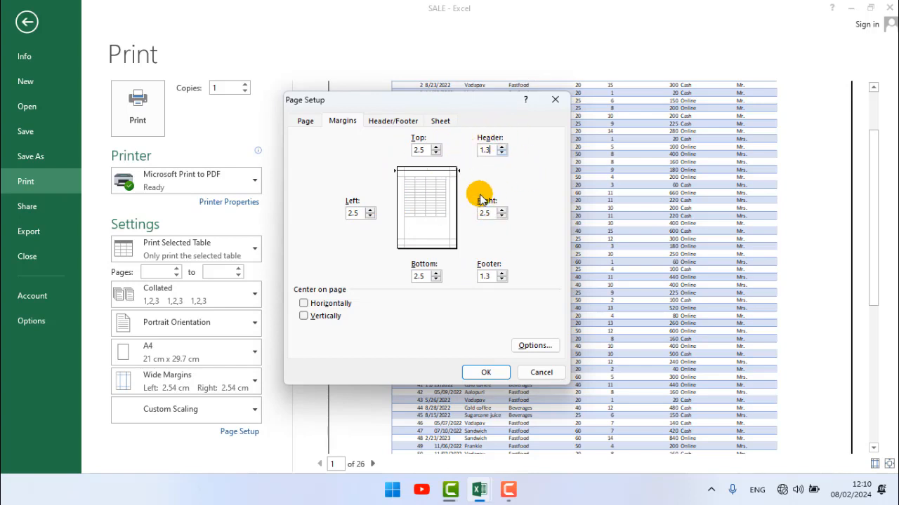
pyautogui.click(351, 214)
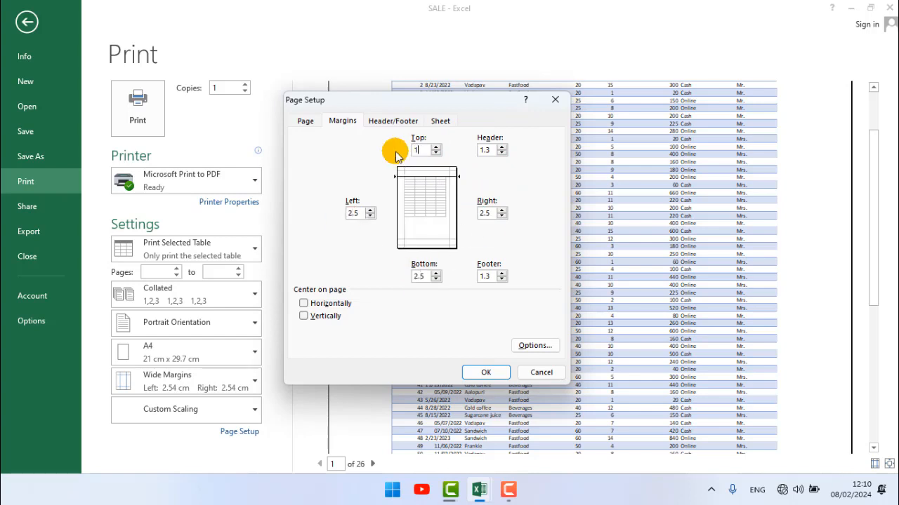
pyautogui.write('1.5')
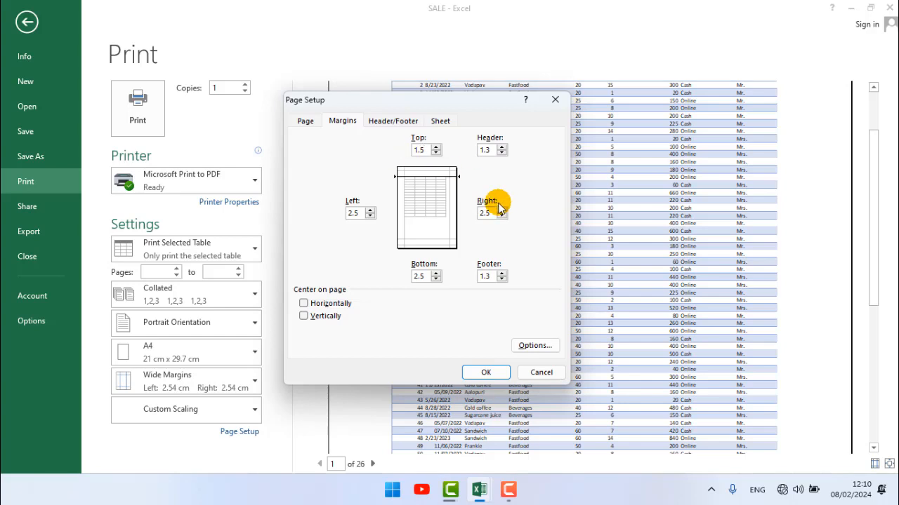
pyautogui.moveTo(485, 215); pyautogui.dragTo(469, 219)
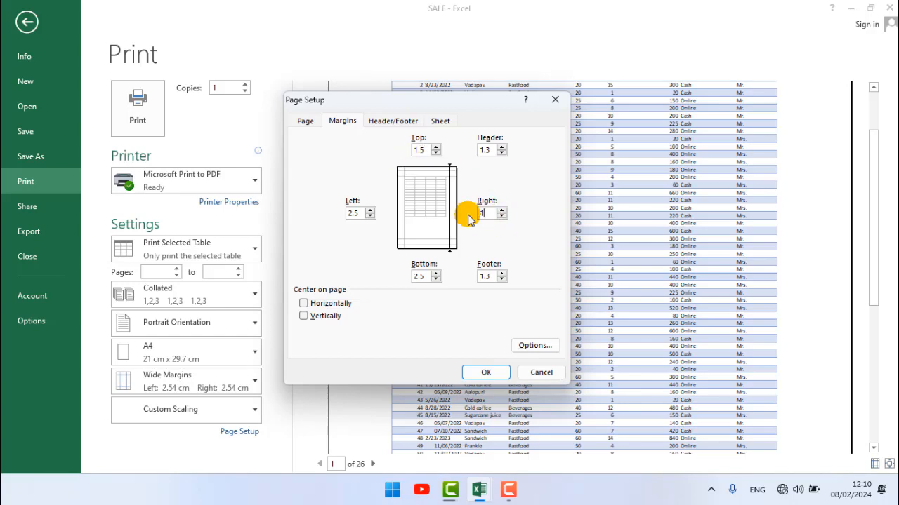
pyautogui.write('1.5')
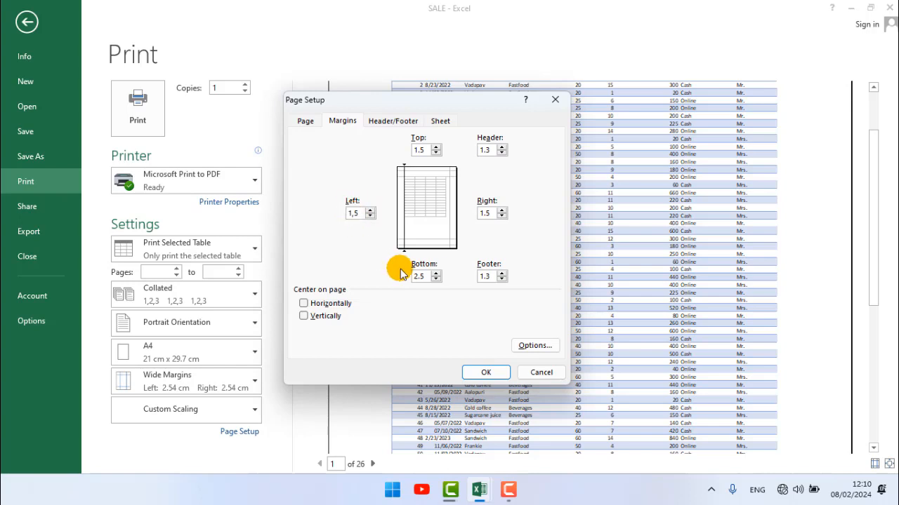
pyautogui.moveTo(420, 276); pyautogui.dragTo(384, 280)
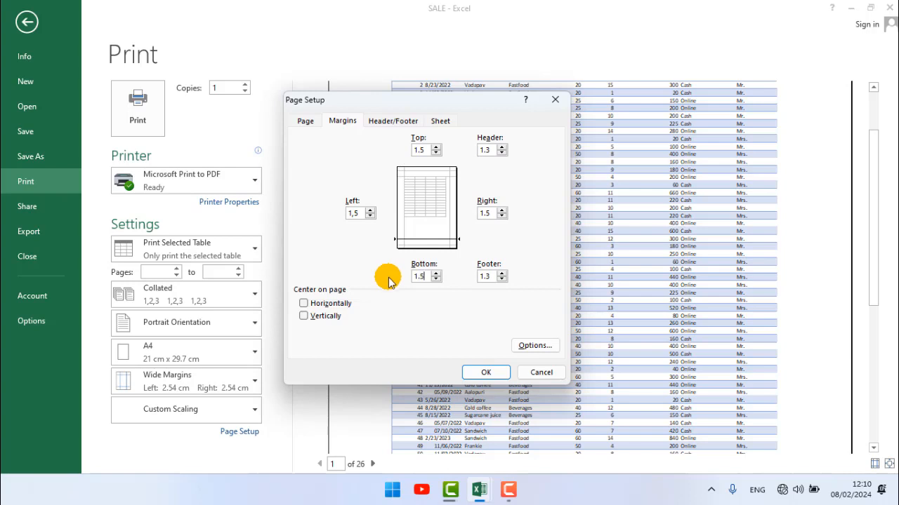
# Correct the left margin to 1.5 cm and apply the custom margins to the sales table.
pyautogui.click(495, 373)
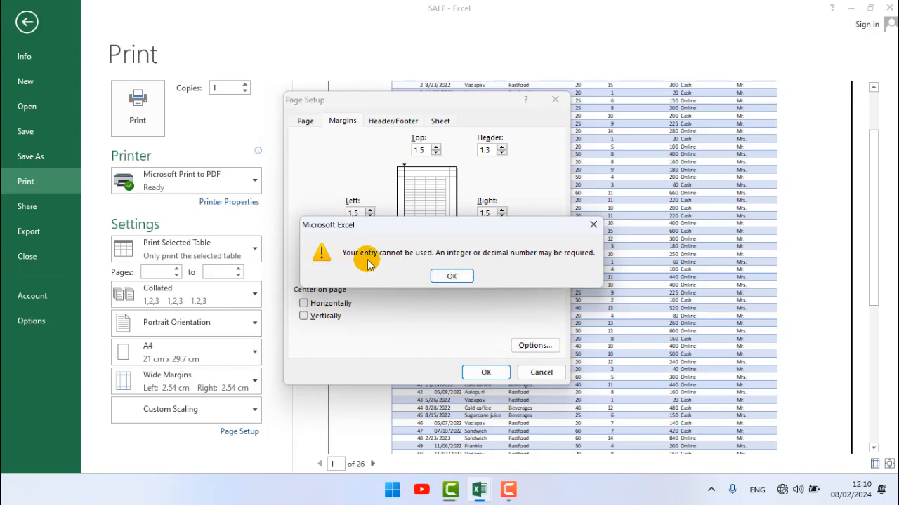
pyautogui.click(451, 277)
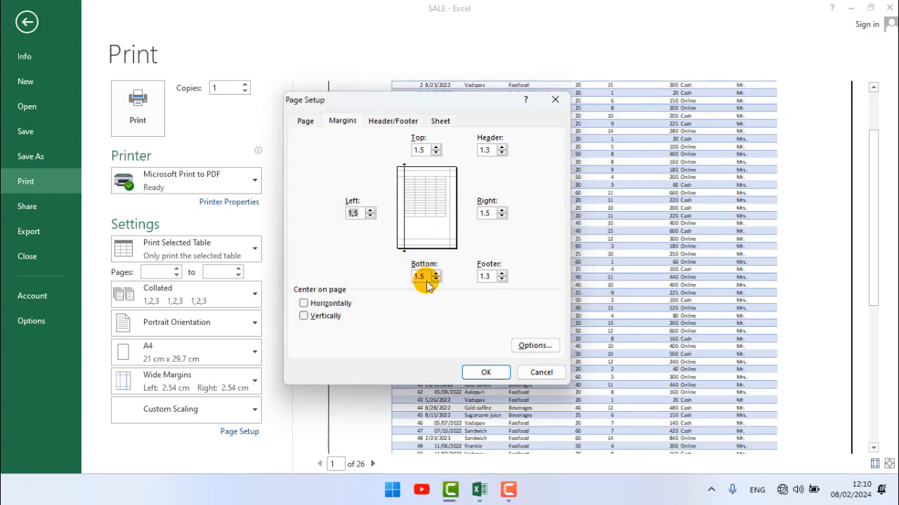
pyautogui.click(487, 373)
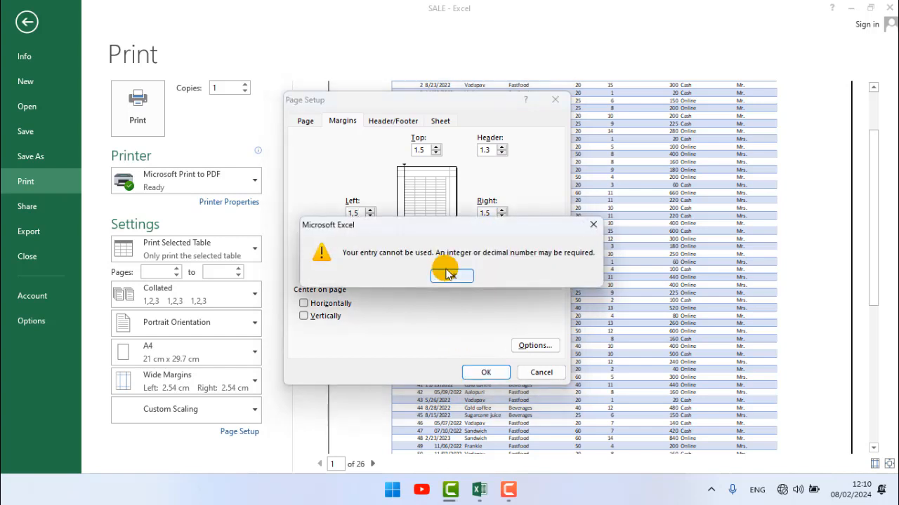
pyautogui.click(449, 276)
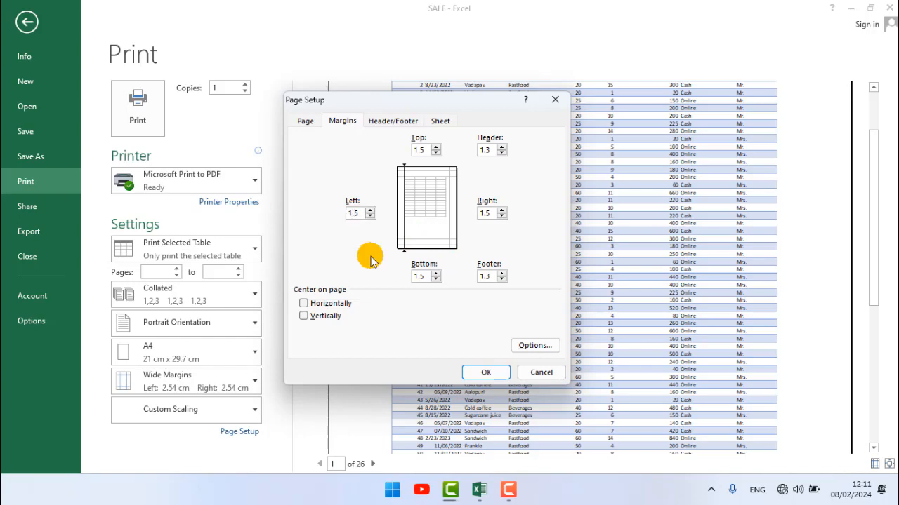
pyautogui.click(487, 372)
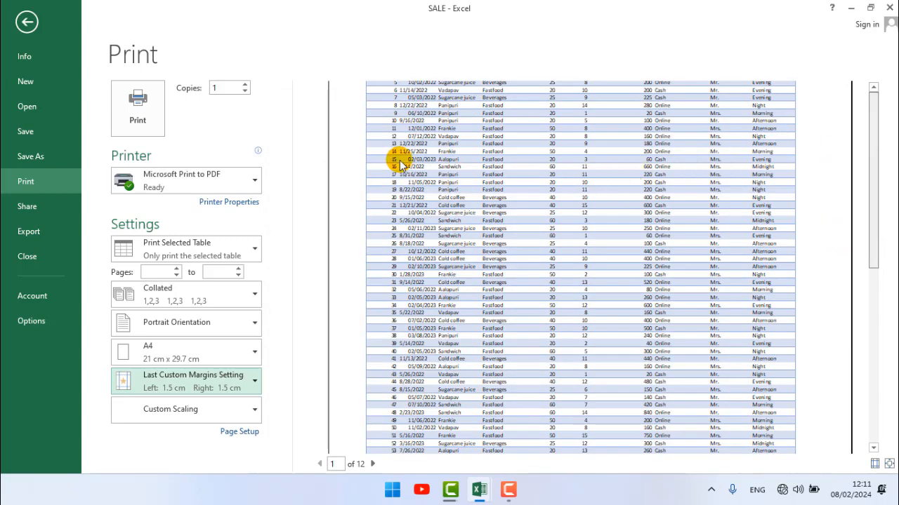
pyautogui.scroll(3, 581, 162)
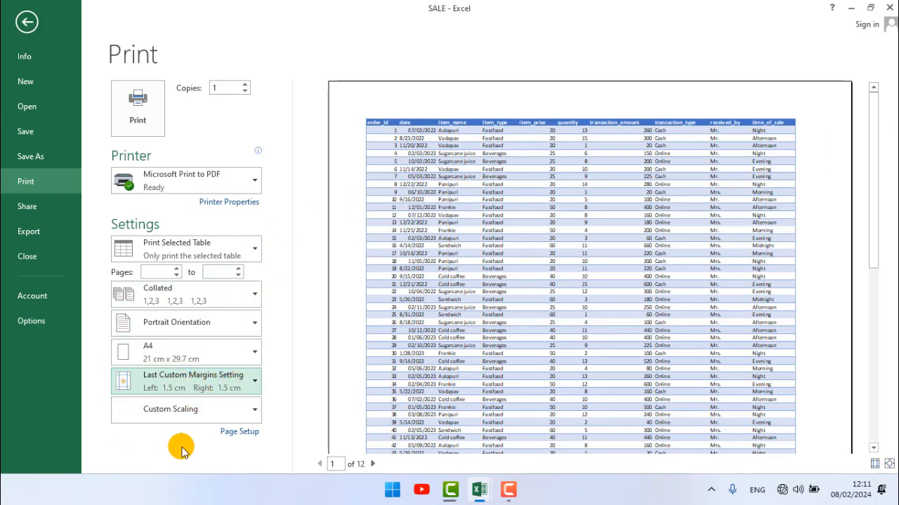
# Preview the table with No Scaling and Fit All Rows on One Page, and set scaling to Fit All Columns on One Page.
pyautogui.click(214, 416)
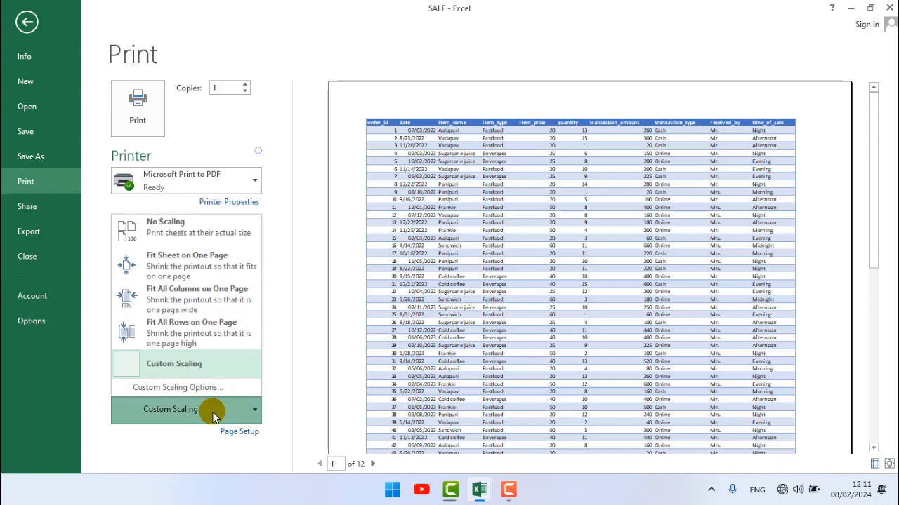
pyautogui.click(199, 233)
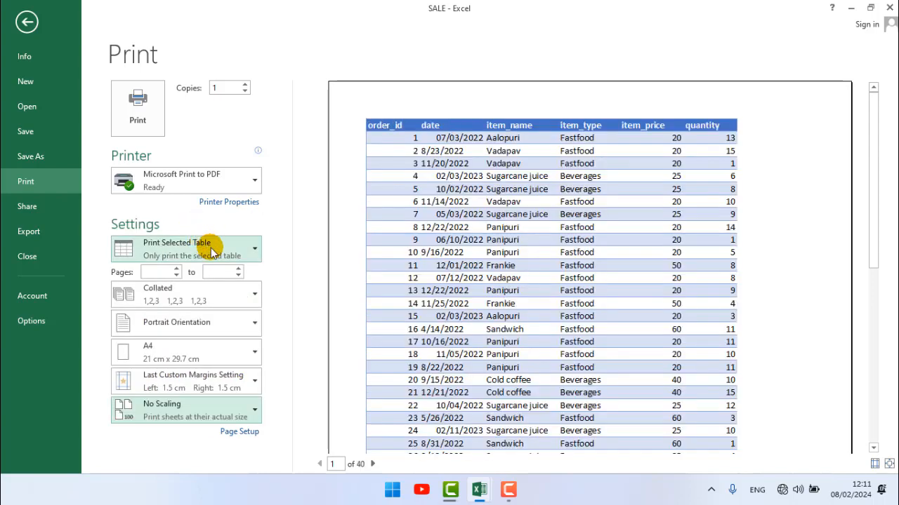
pyautogui.click(185, 404)
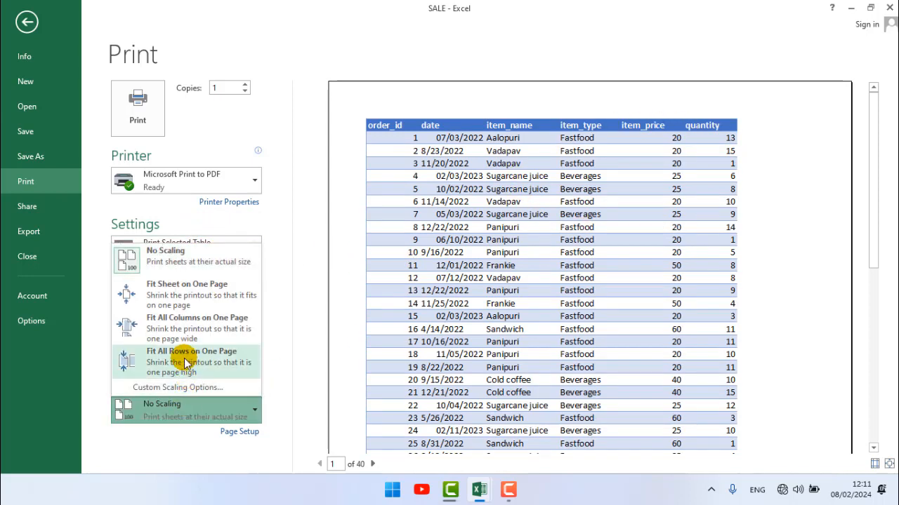
pyautogui.press('Escape')
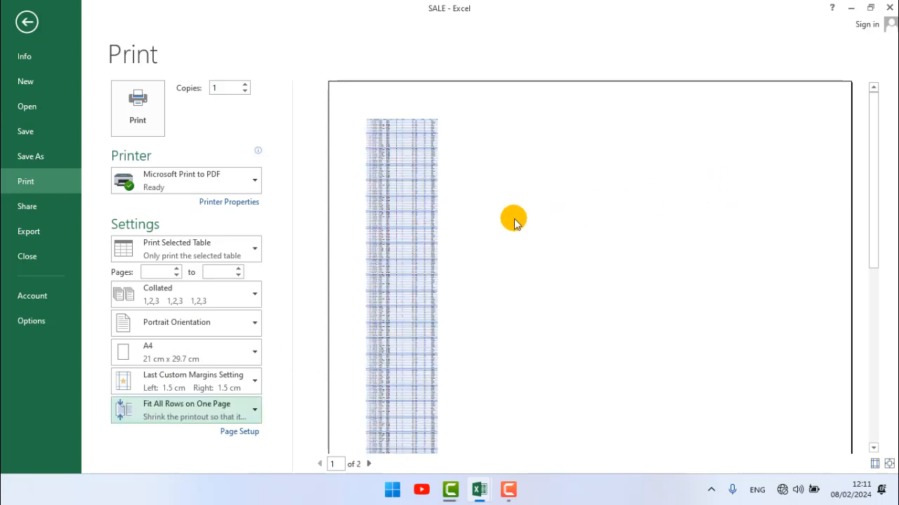
pyautogui.click(198, 409)
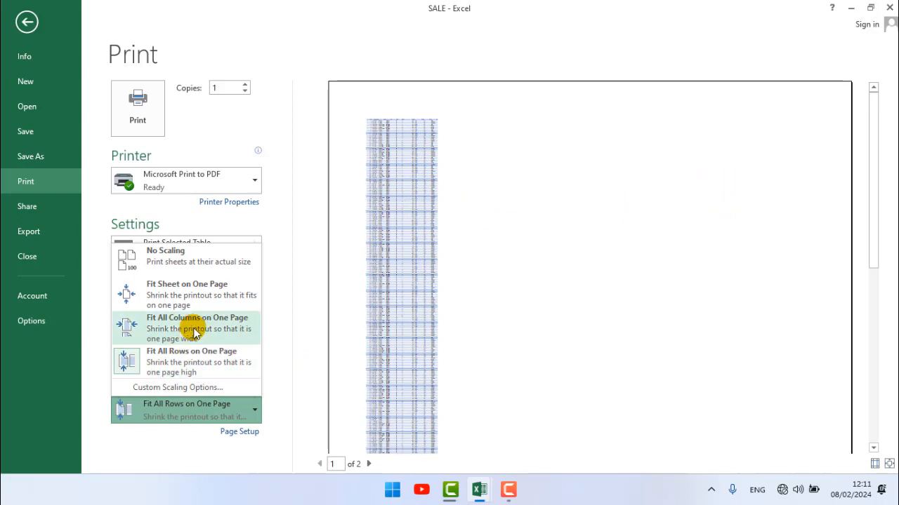
pyautogui.click(194, 329)
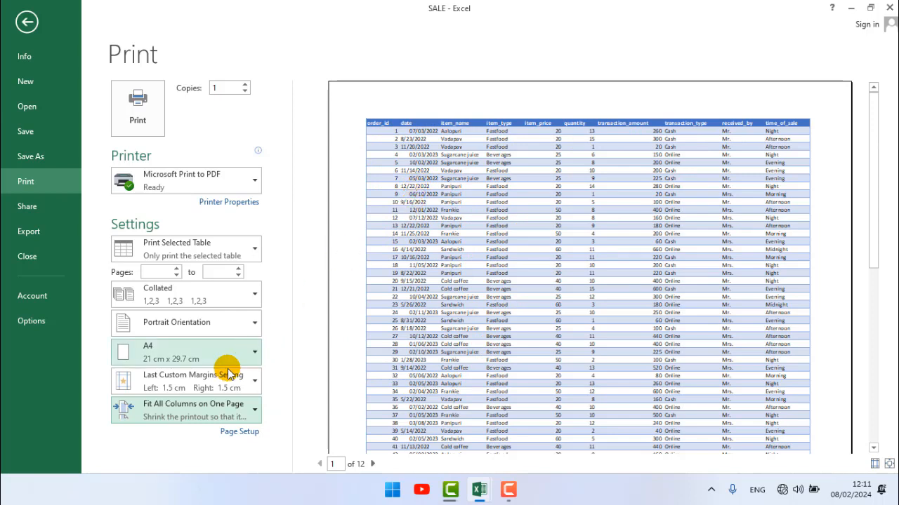
# Try Fit Sheet on One Page, look over the preview, and switch back to Fit All Columns on One Page.
pyautogui.click(184, 415)
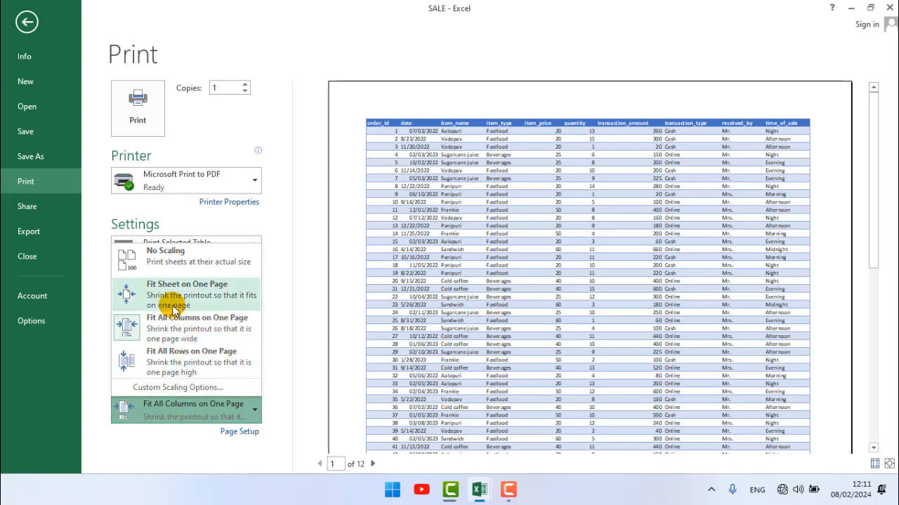
pyautogui.click(191, 298)
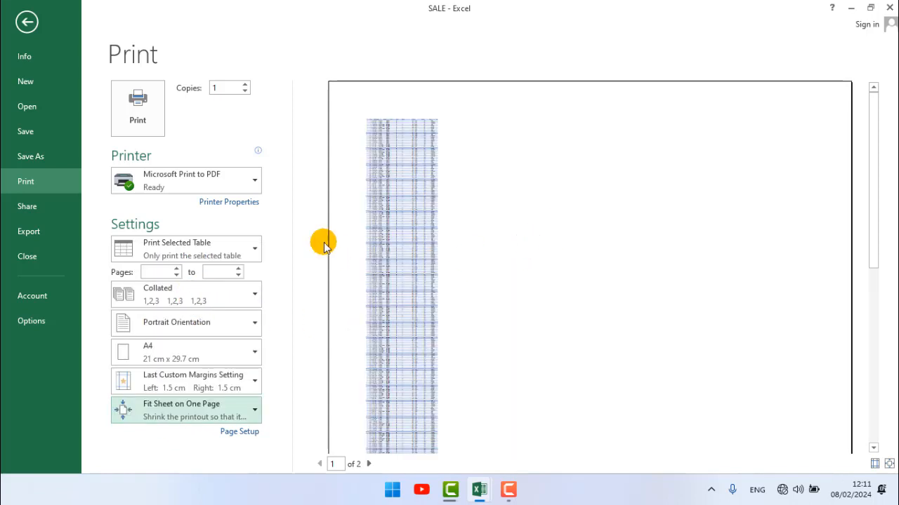
pyautogui.scroll(-1, 875, 200)
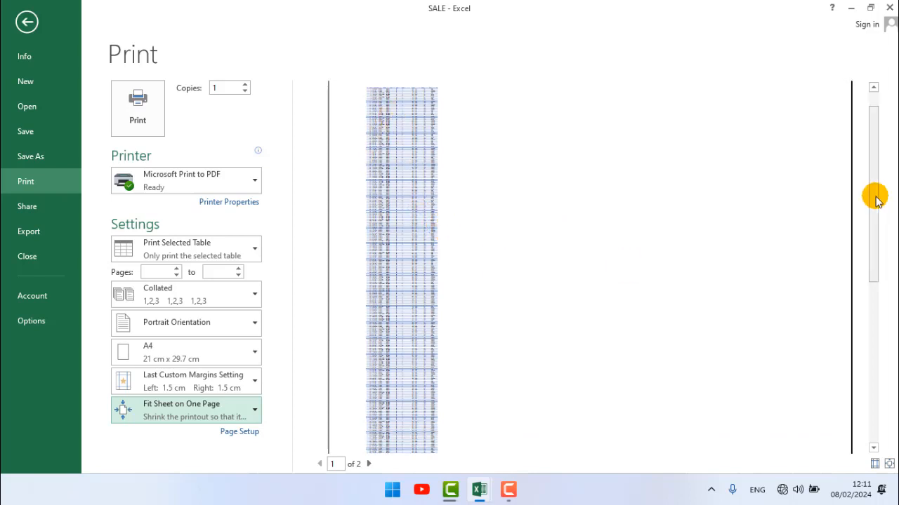
pyautogui.click(878, 316)
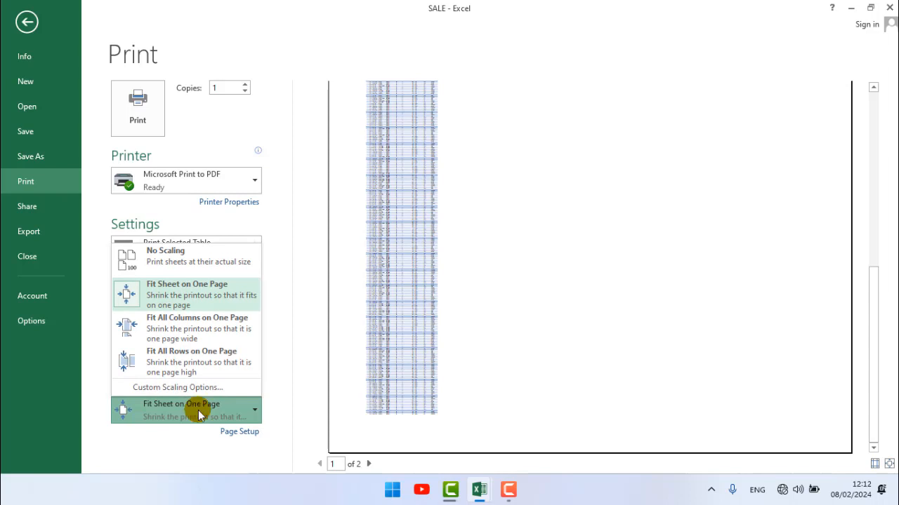
pyautogui.click(183, 327)
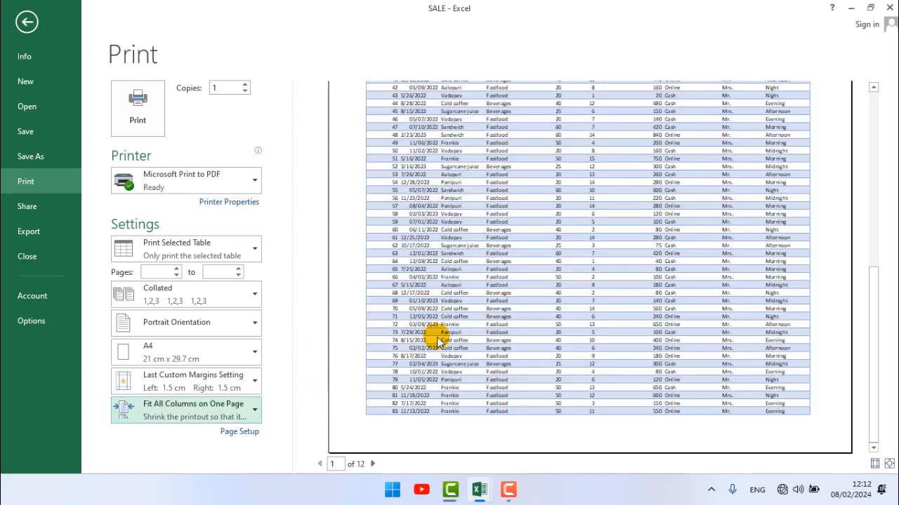
# Check the Microsoft Print to PDF properties, including the Portrait orientation choice and the advanced paper options, and close them without applying changes.
pyautogui.moveTo(874, 330); pyautogui.dragTo(879, 119)
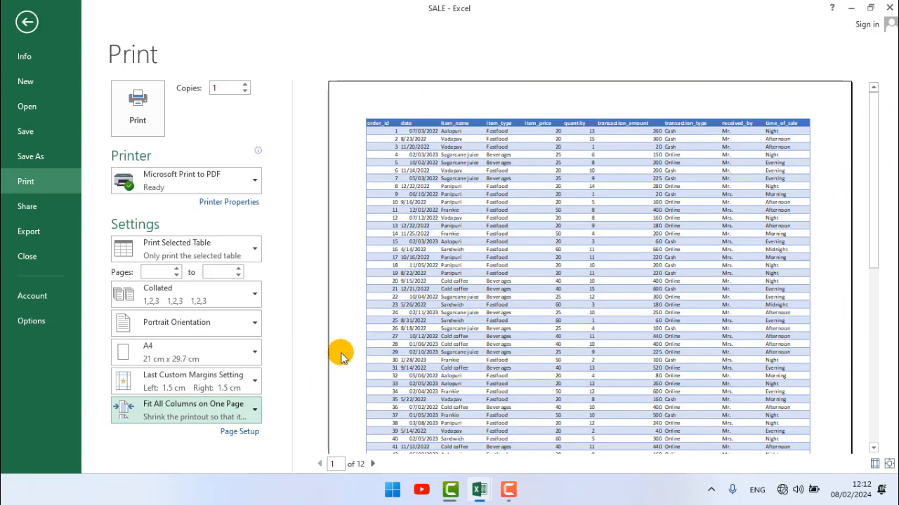
pyautogui.click(225, 204)
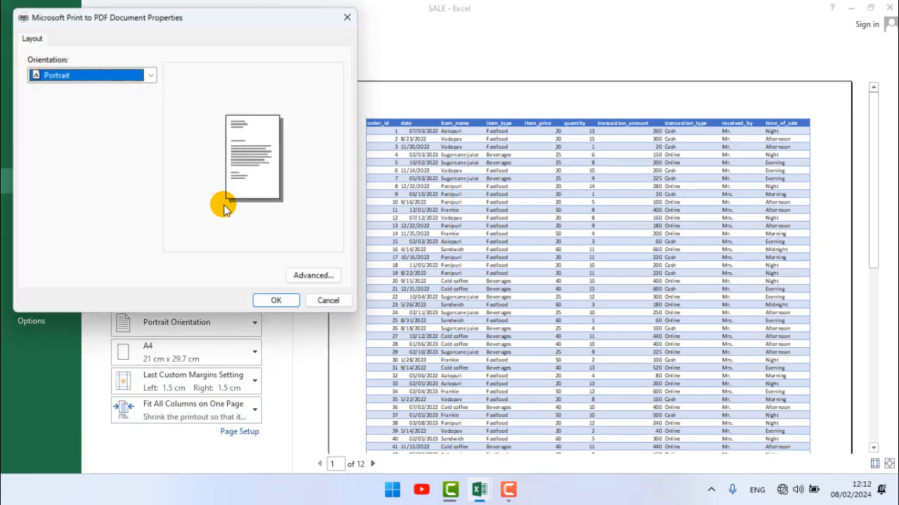
pyautogui.click(76, 77)
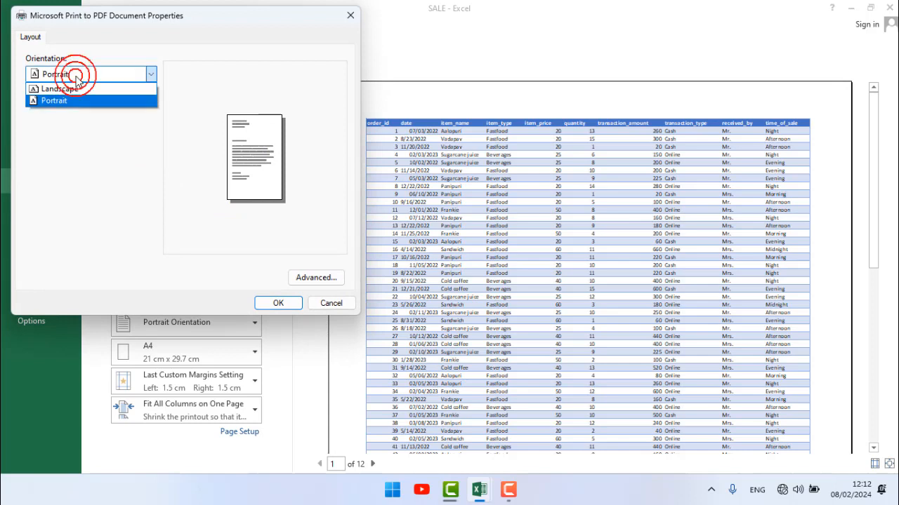
pyautogui.click(81, 98)
pyautogui.click(325, 278)
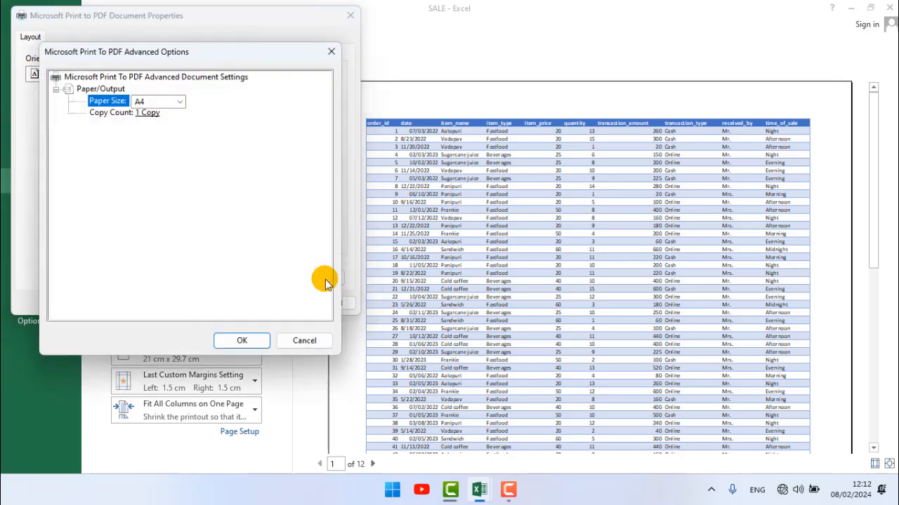
pyautogui.click(331, 52)
pyautogui.click(350, 15)
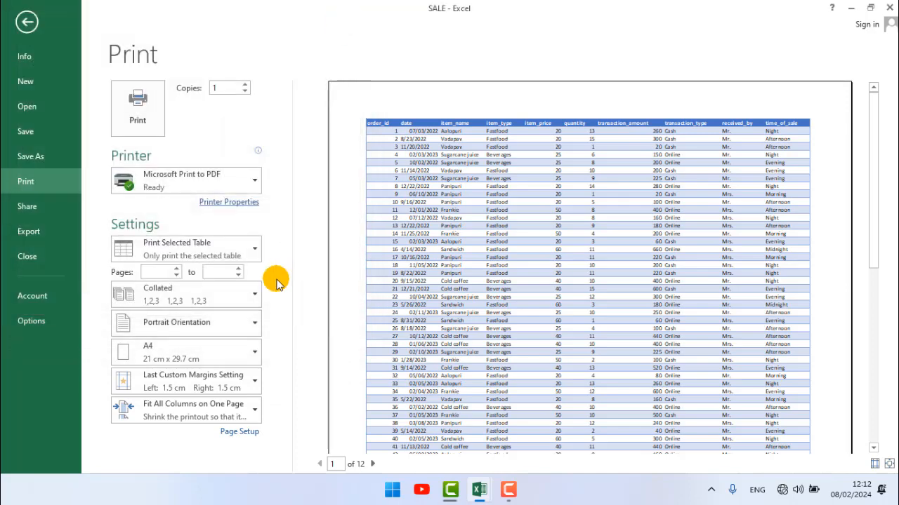
# Open the full page setup for the sales table, choose a print quality of 600 dpi, and apply it.
pyautogui.click(239, 431)
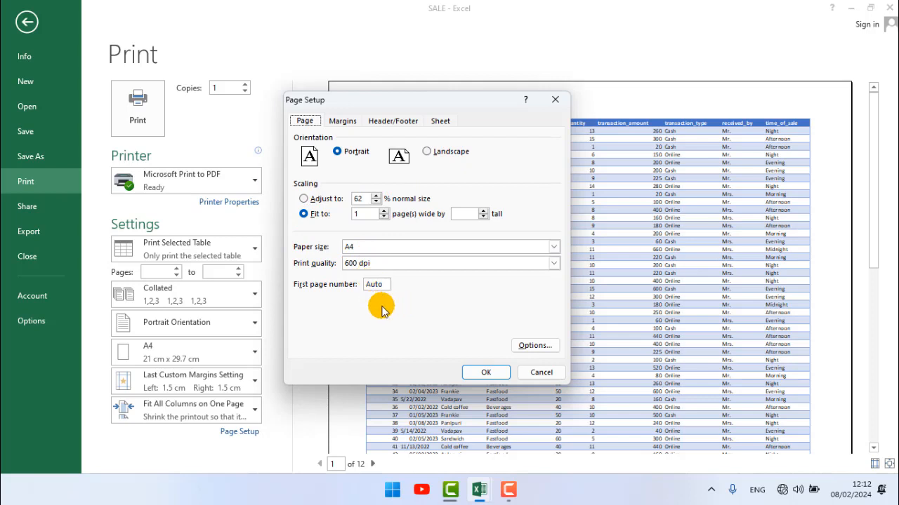
pyautogui.click(553, 262)
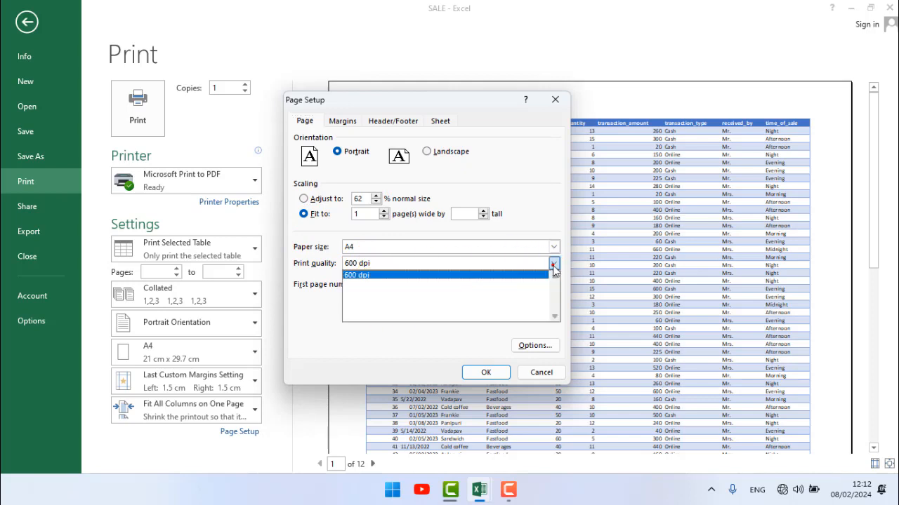
pyautogui.click(367, 277)
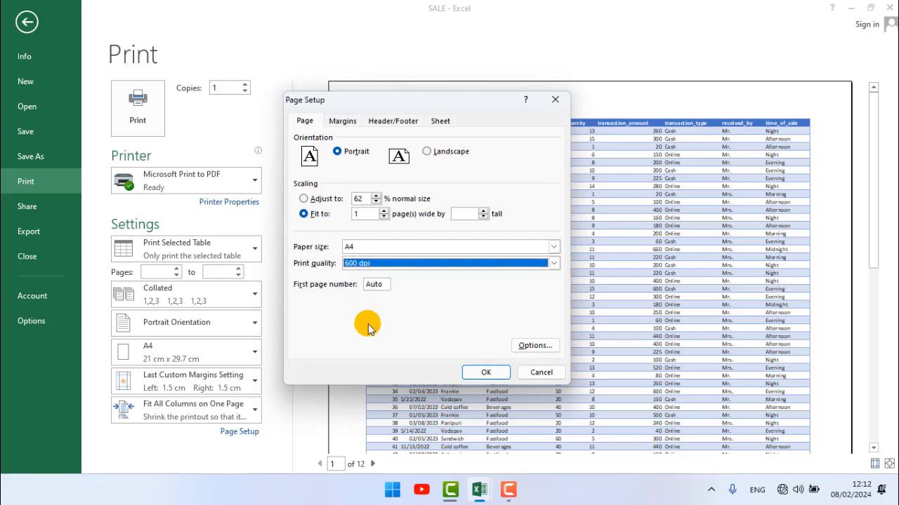
pyautogui.click(484, 376)
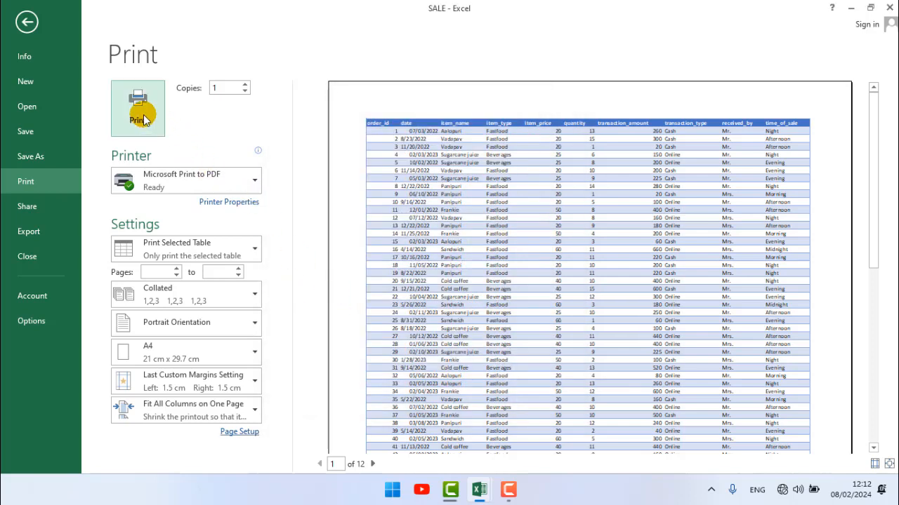
# Print the sales table to a PDF file named print data, saved in the Downloads folder.
pyautogui.click(141, 117)
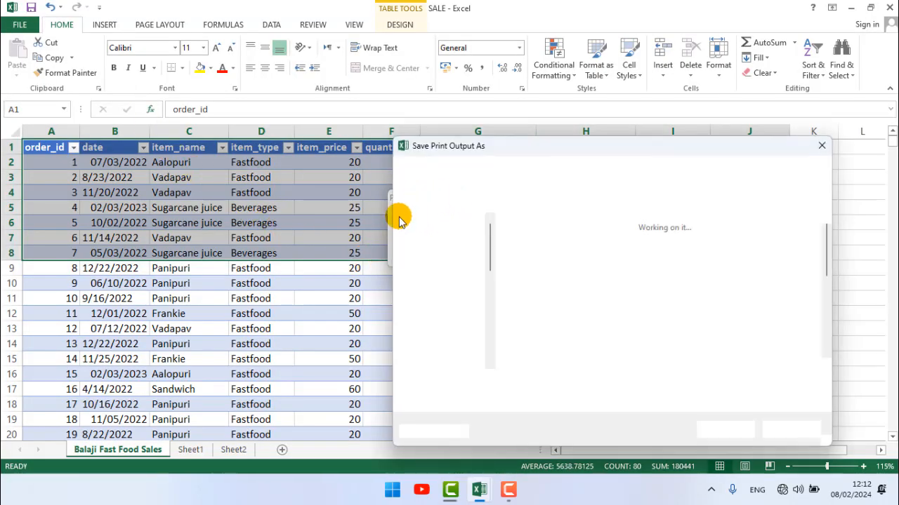
pyautogui.moveTo(555, 148); pyautogui.dragTo(376, 103)
pyautogui.click(260, 260)
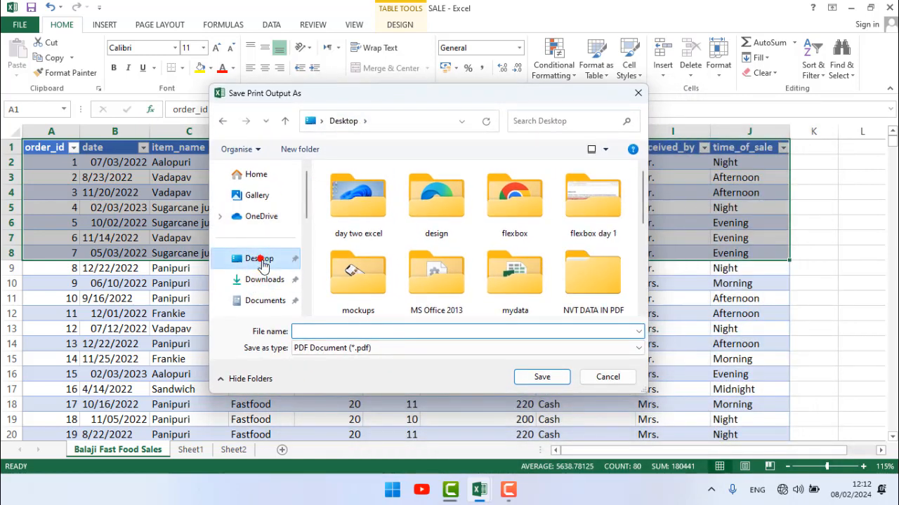
pyautogui.click(264, 280)
pyautogui.click(373, 328)
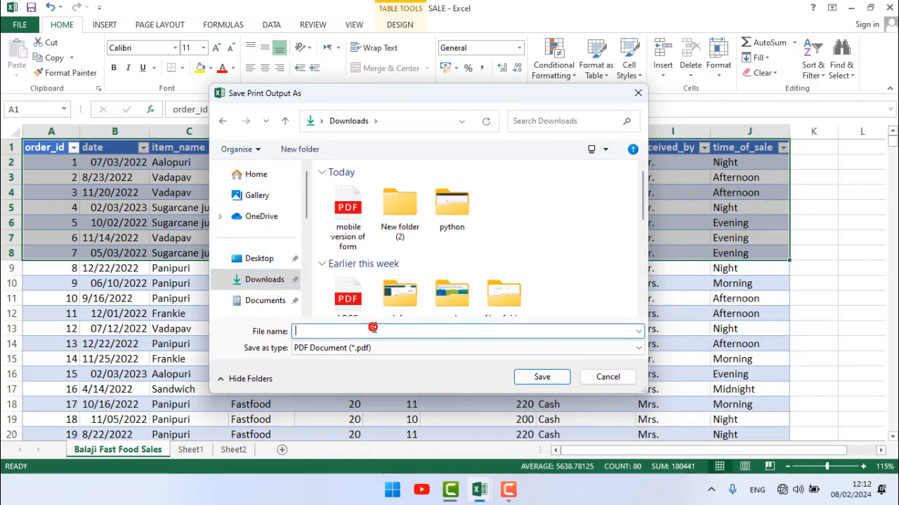
pyautogui.write('print data')
pyautogui.press('Return')
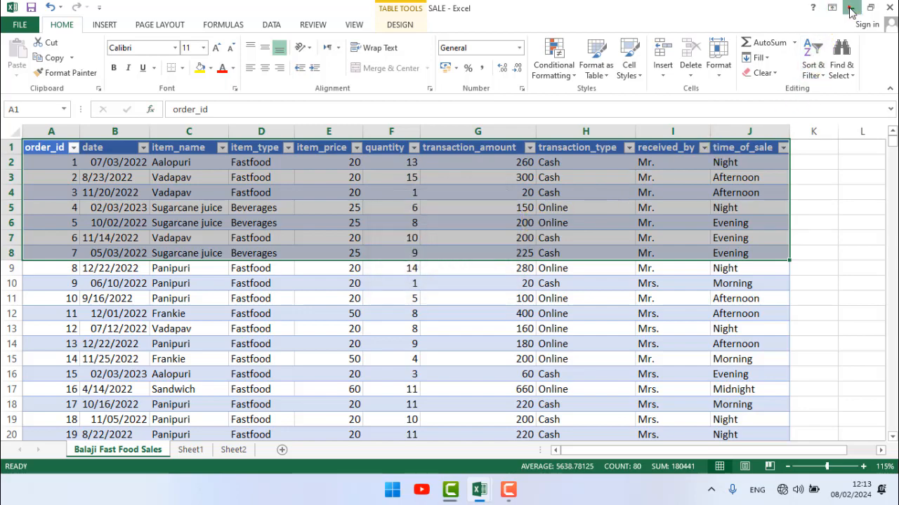
# Minimize the open workbooks, switch to File Explorer, and open the print data PDF from the Downloads folder.
pyautogui.click(849, 10)
pyautogui.click(850, 9)
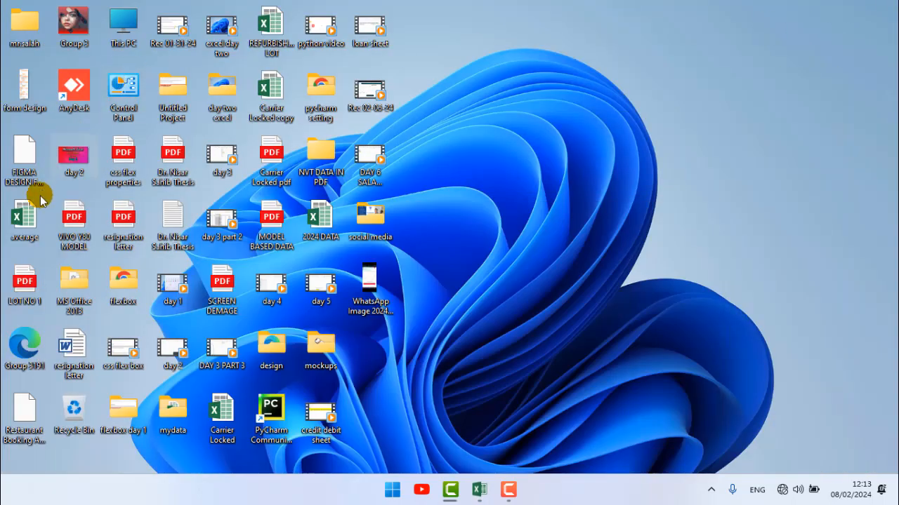
pyautogui.doubleClick(124, 33)
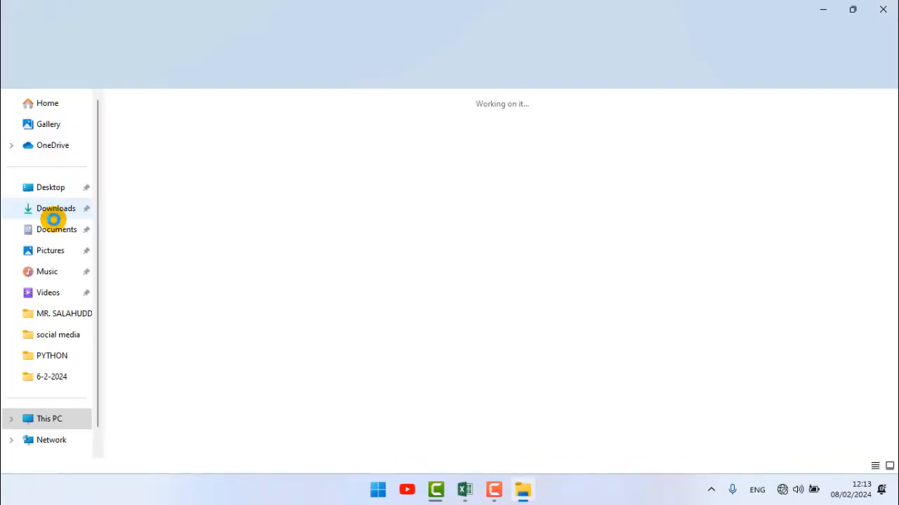
pyautogui.click(59, 208)
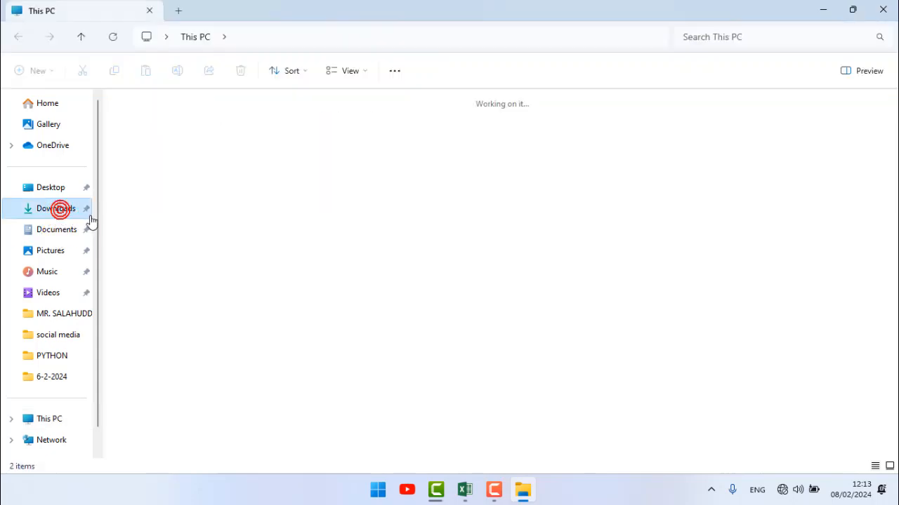
pyautogui.click(156, 162)
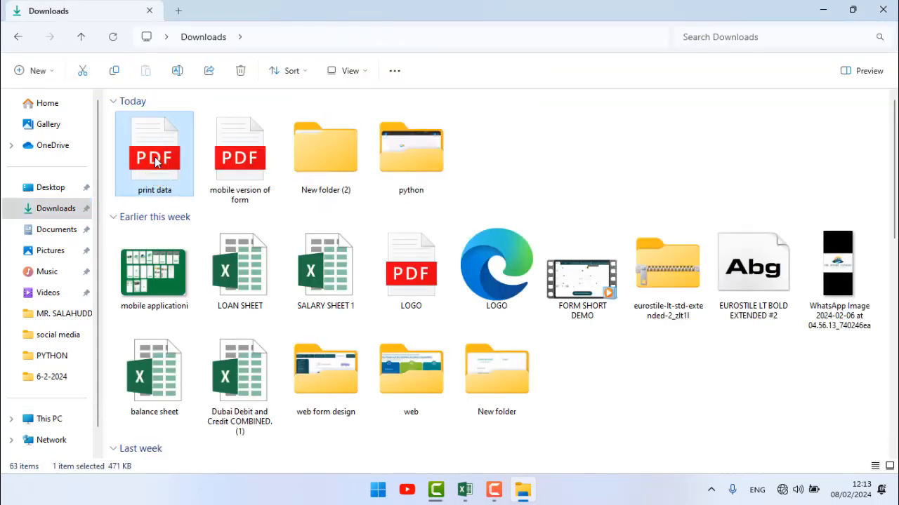
pyautogui.doubleClick(190, 191)
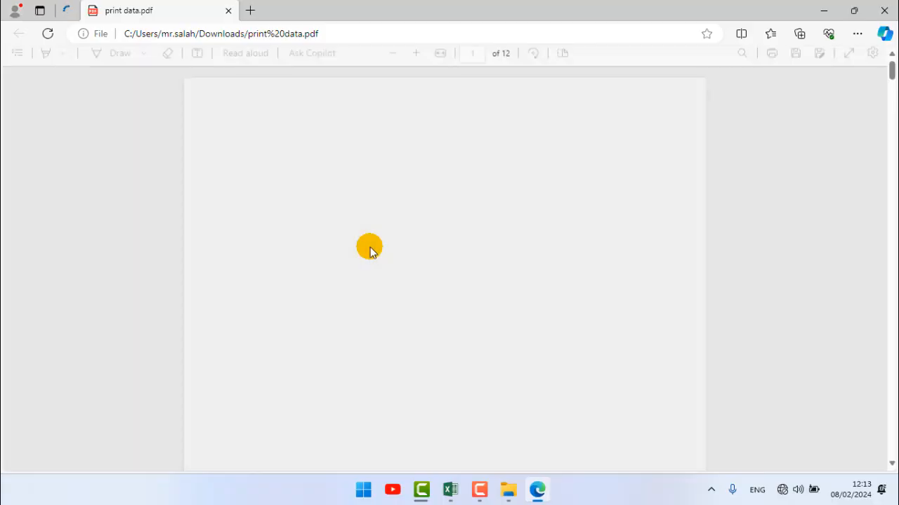
# Look through the pages of the print data PDF, examining the table's column fit, margins and legibility at closer zoom.
pyautogui.scroll(-15, 372, 252)
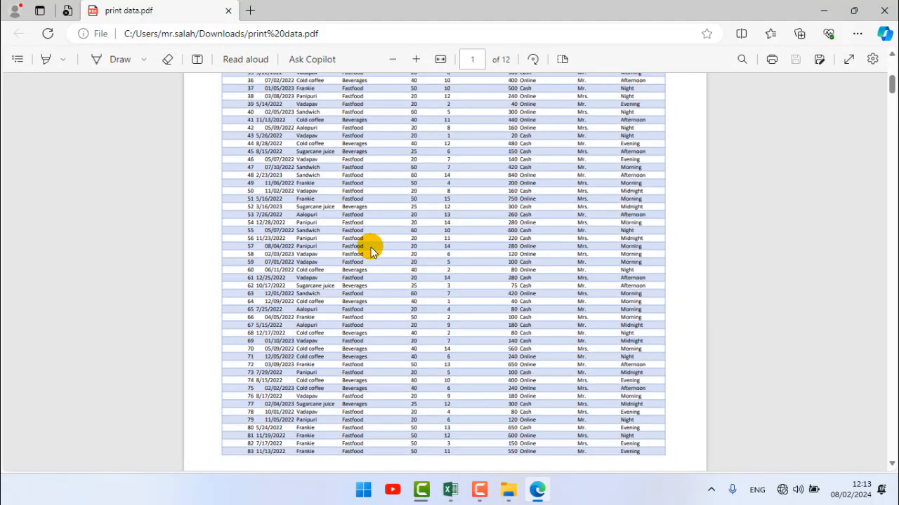
pyautogui.scroll(-10, 371, 247)
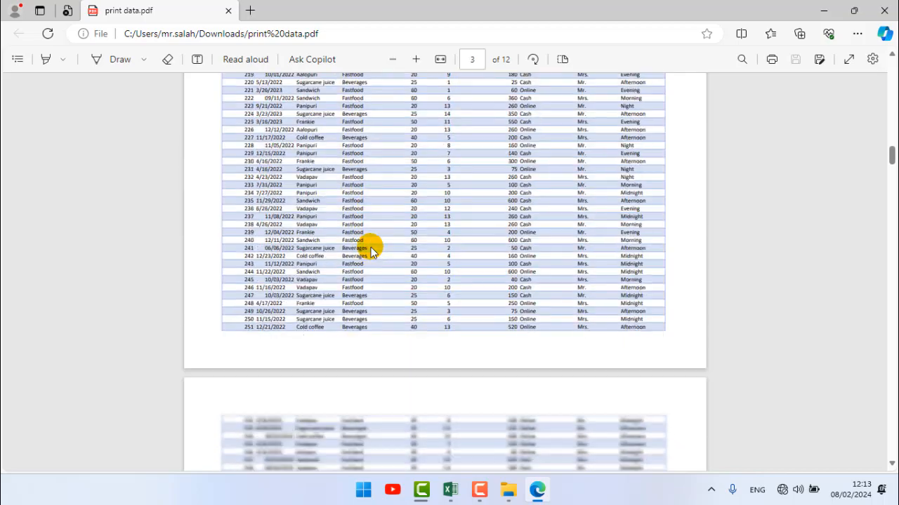
pyautogui.keyDown('ctrl'); pyautogui.scroll(5, 371, 247); pyautogui.keyUp('ctrl')
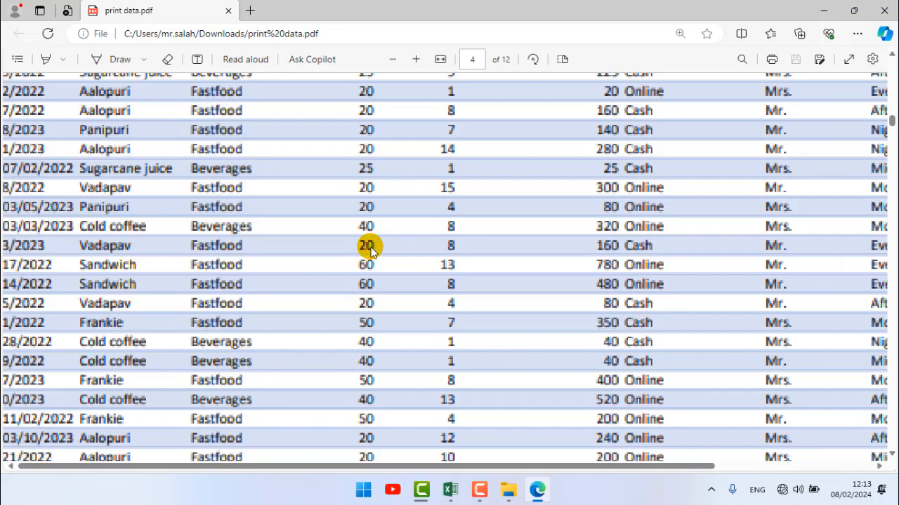
pyautogui.keyDown('ctrl'); pyautogui.scroll(-2, 371, 250); pyautogui.keyUp('ctrl')
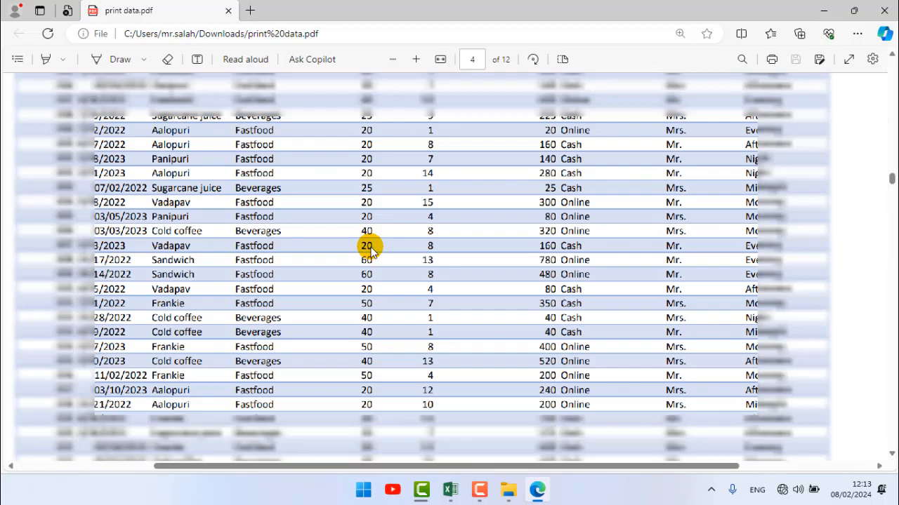
pyautogui.scroll(-12, 371, 250)
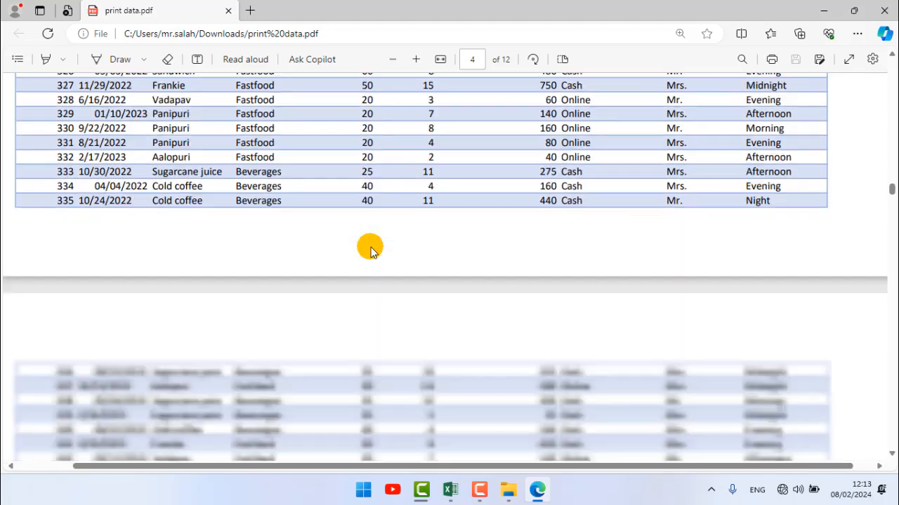
pyautogui.scroll(-20, 371, 251)
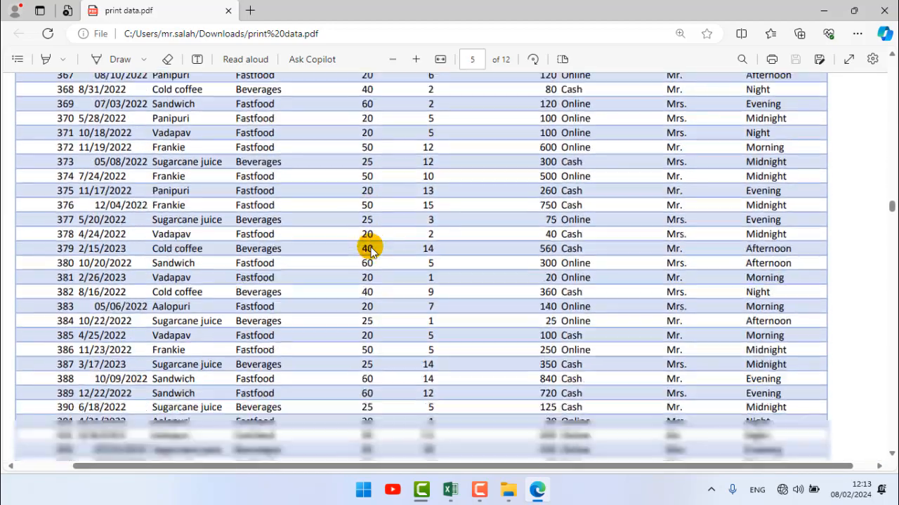
pyautogui.scroll(-1, 367, 245)
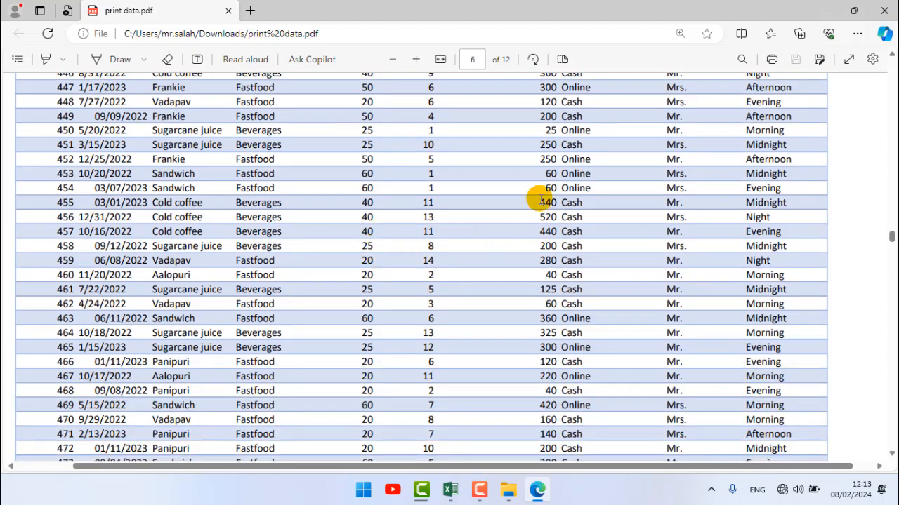
pyautogui.scroll(-18, 199, 243)
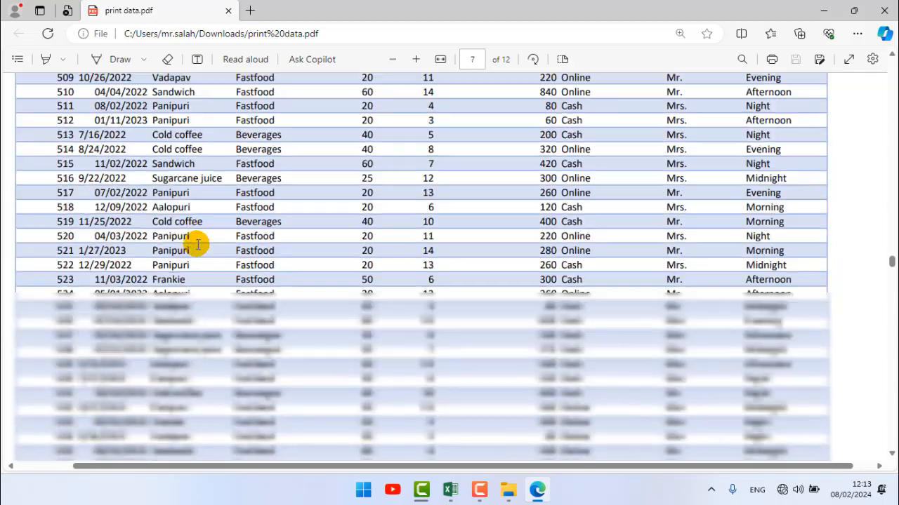
pyautogui.scroll(-20, 223, 254)
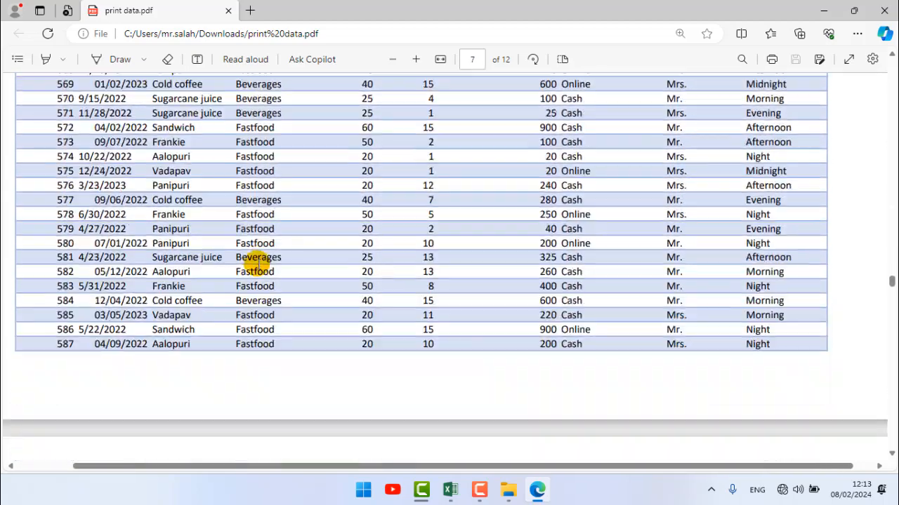
pyautogui.scroll(-20, 257, 263)
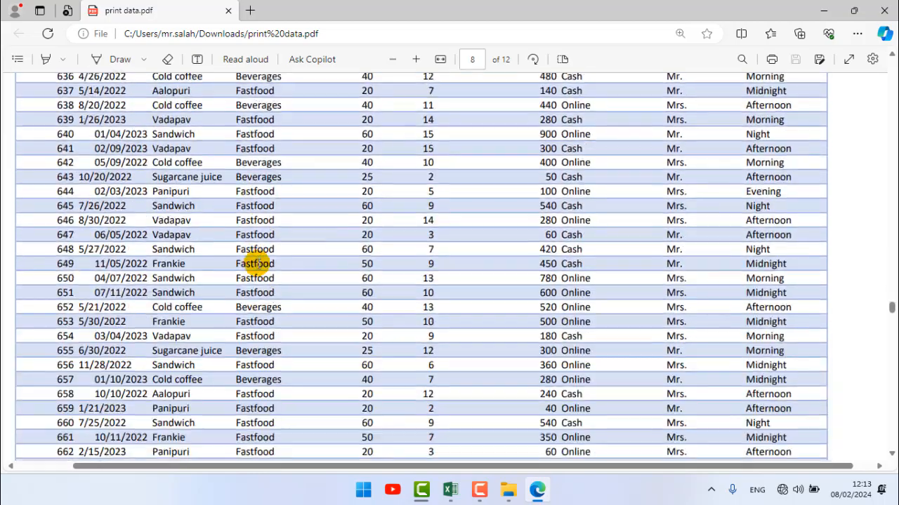
pyautogui.scroll(-20, 257, 264)
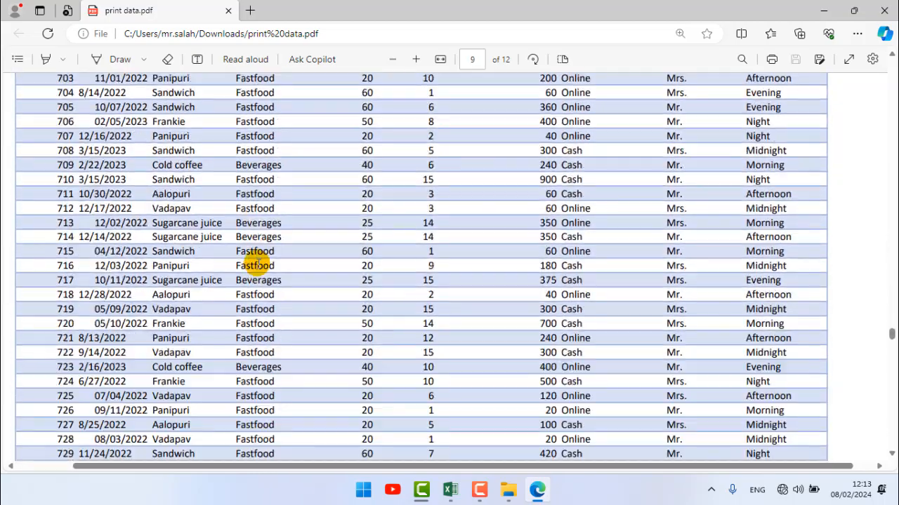
pyautogui.scroll(-20, 257, 264)
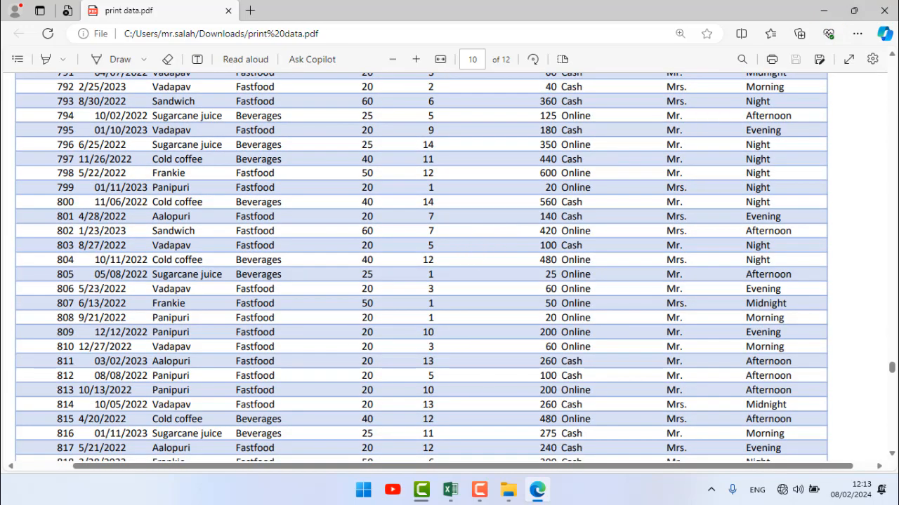
# Close the PDF, switch back to the SALE workbook in Excel, and select cell F10.
pyautogui.click(884, 11)
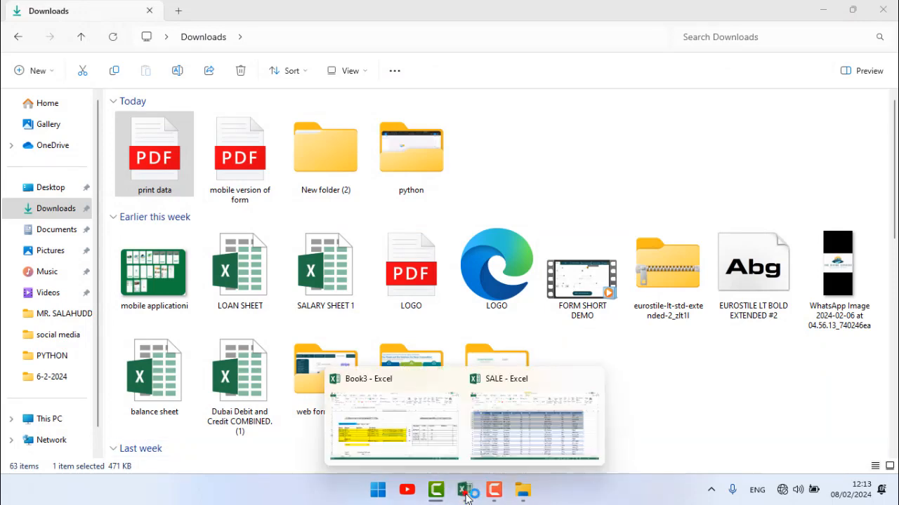
pyautogui.click(465, 489)
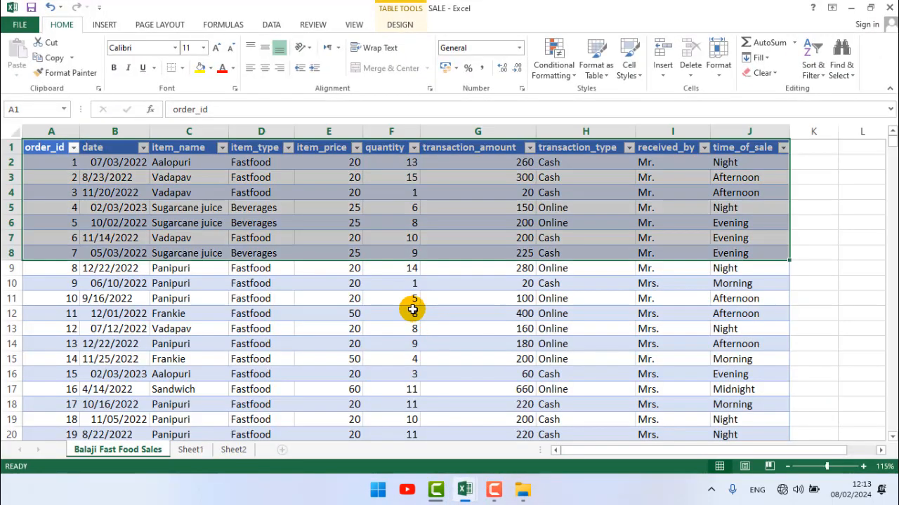
pyautogui.click(396, 288)
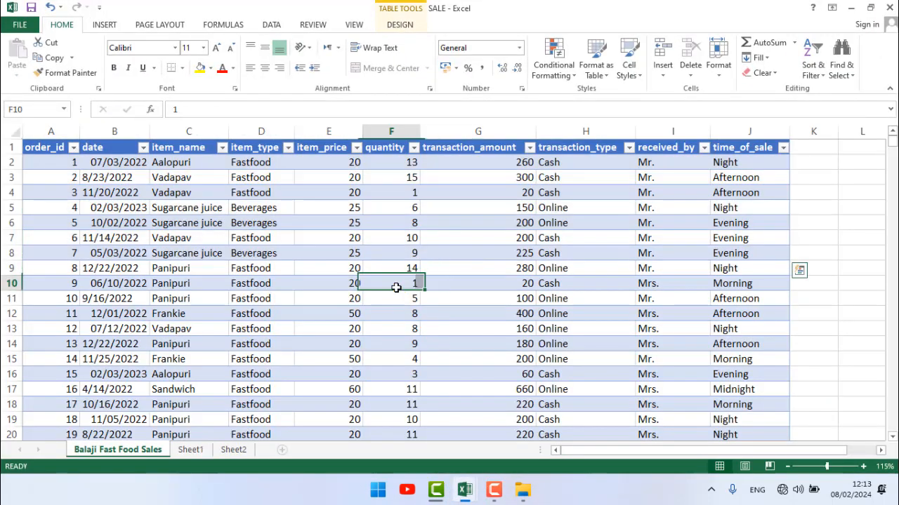